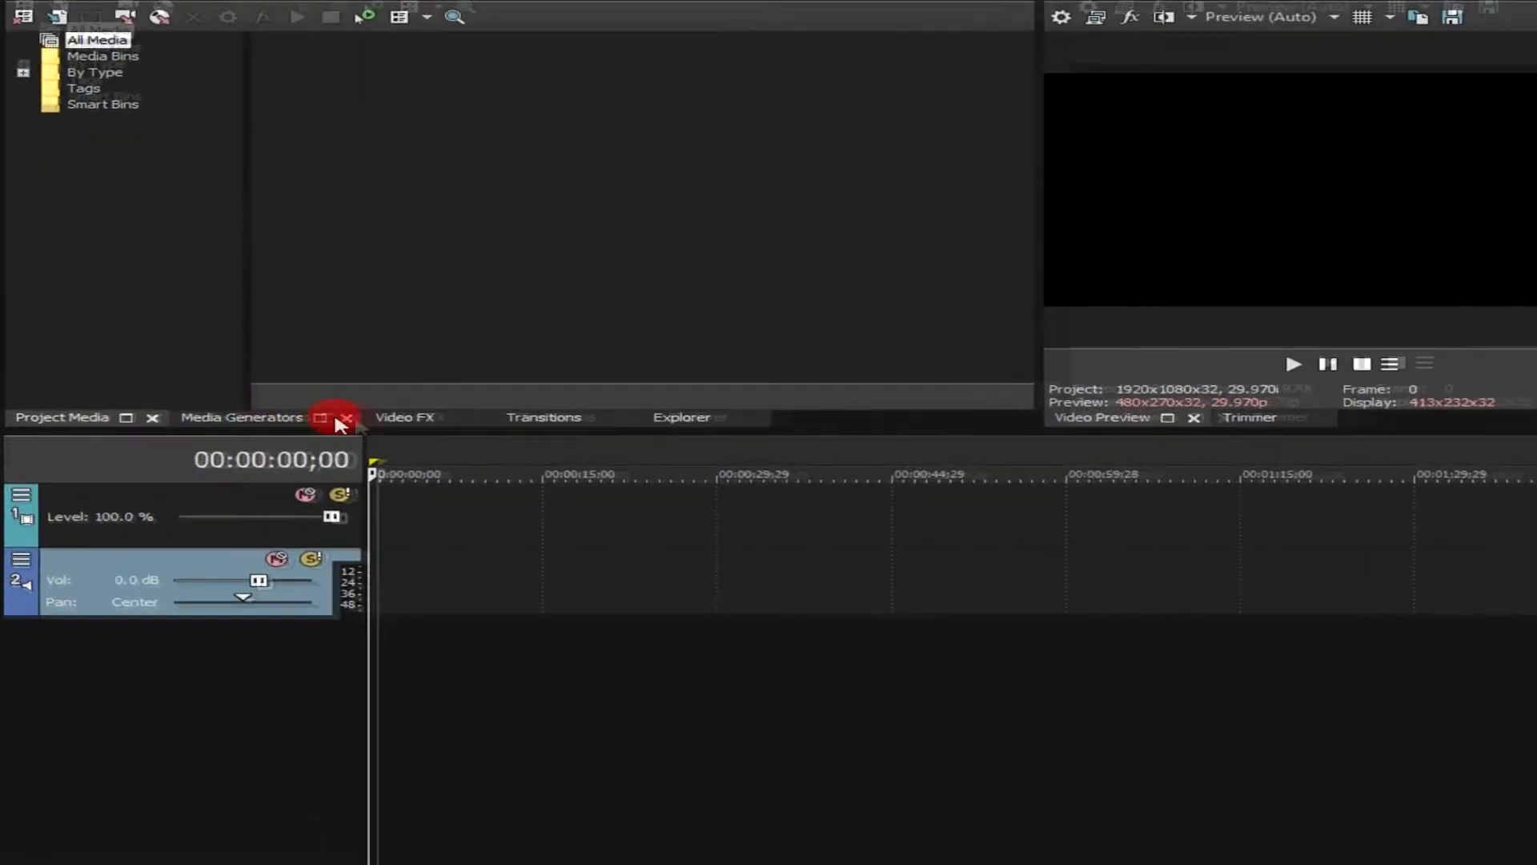
Look over the available media generators, project media, computer files, transitions and video effects.
left_click(200, 424)
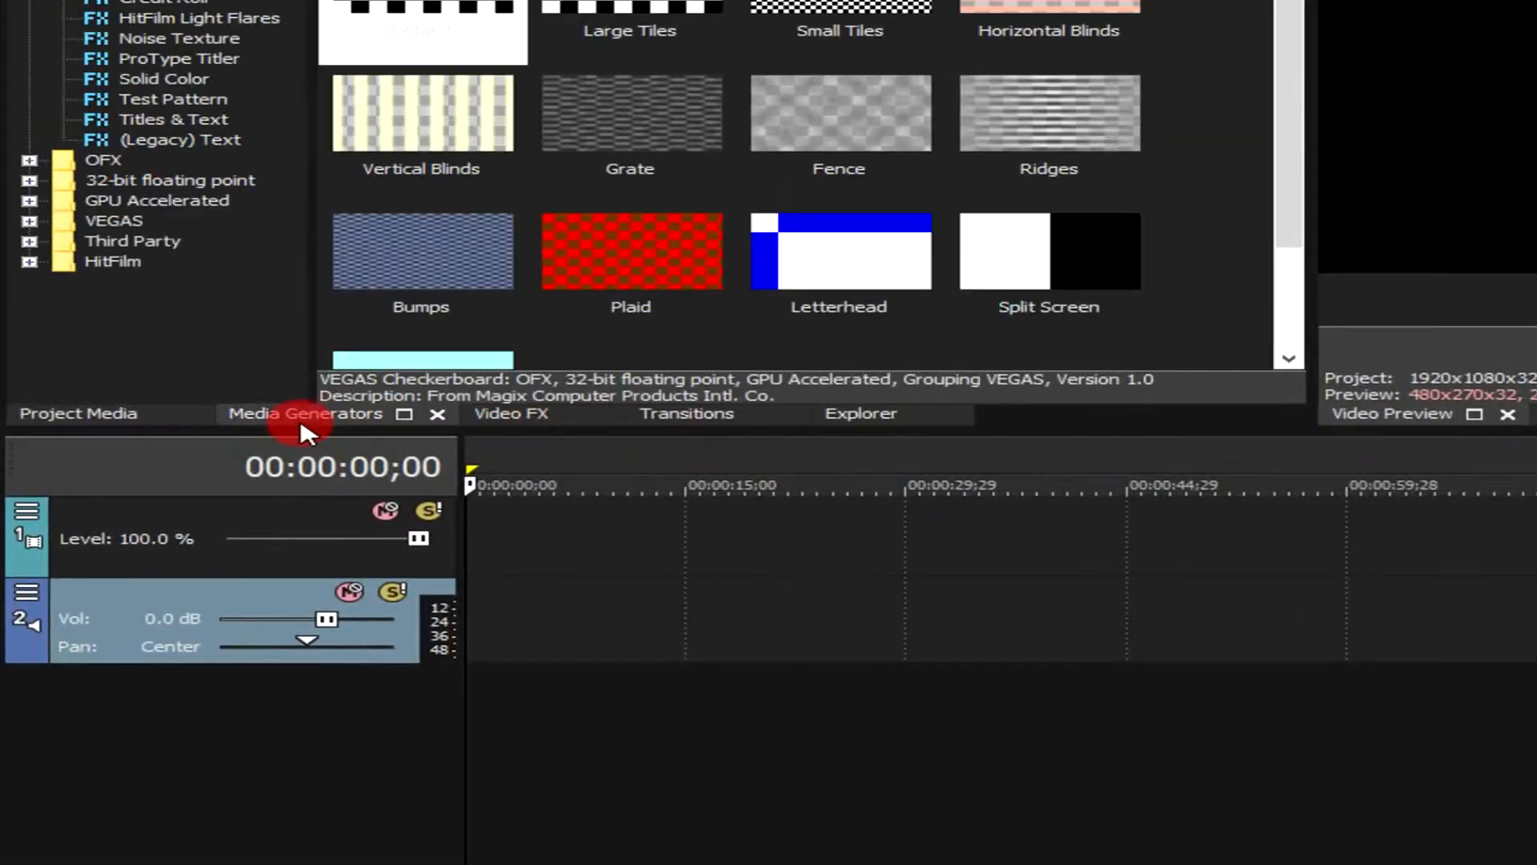
left_click(117, 410)
left_click(889, 420)
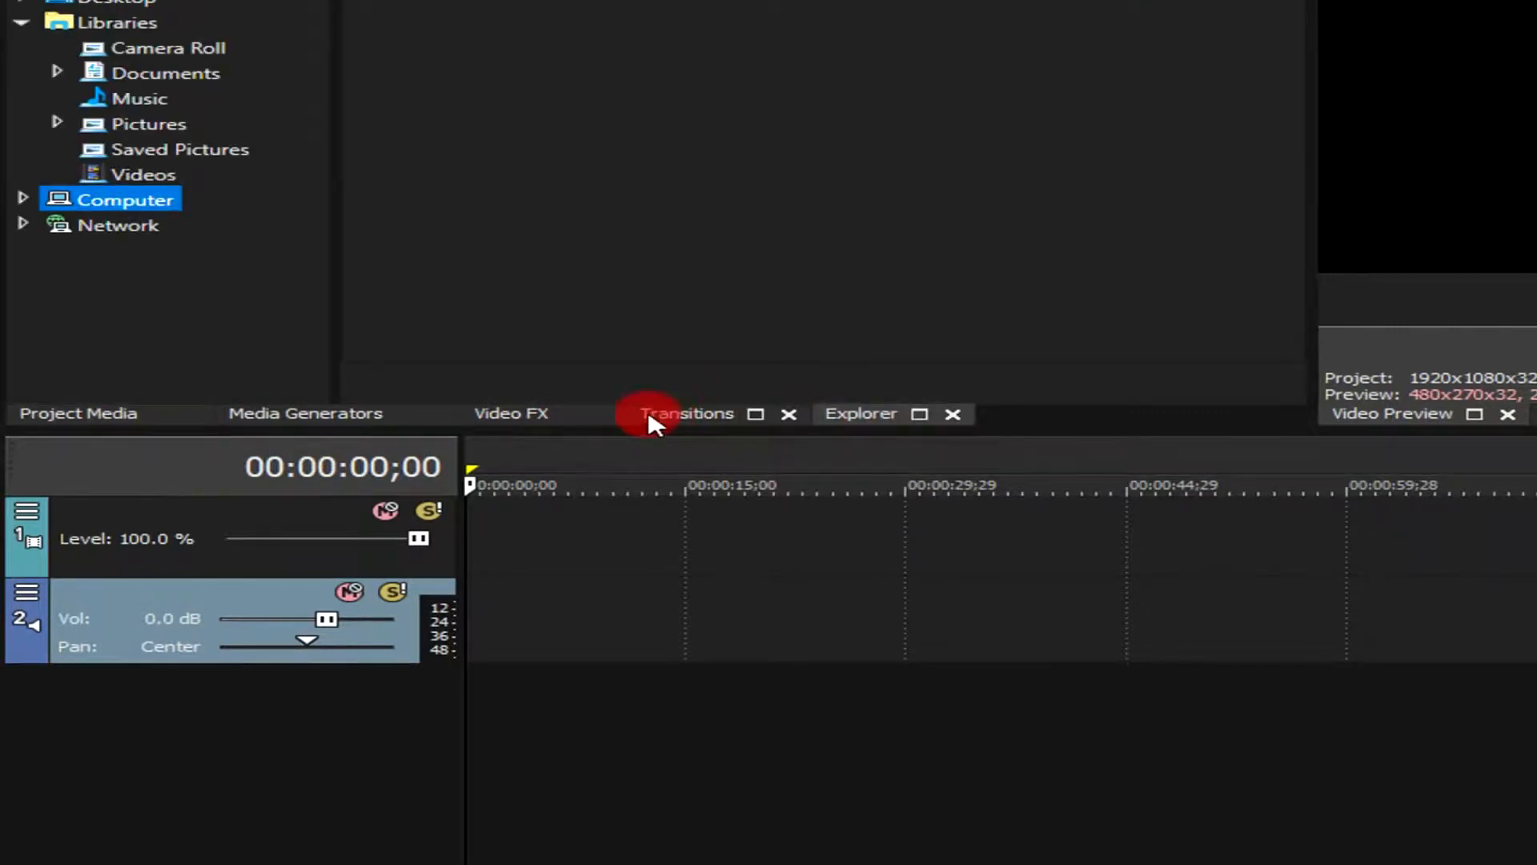
left_click(671, 418)
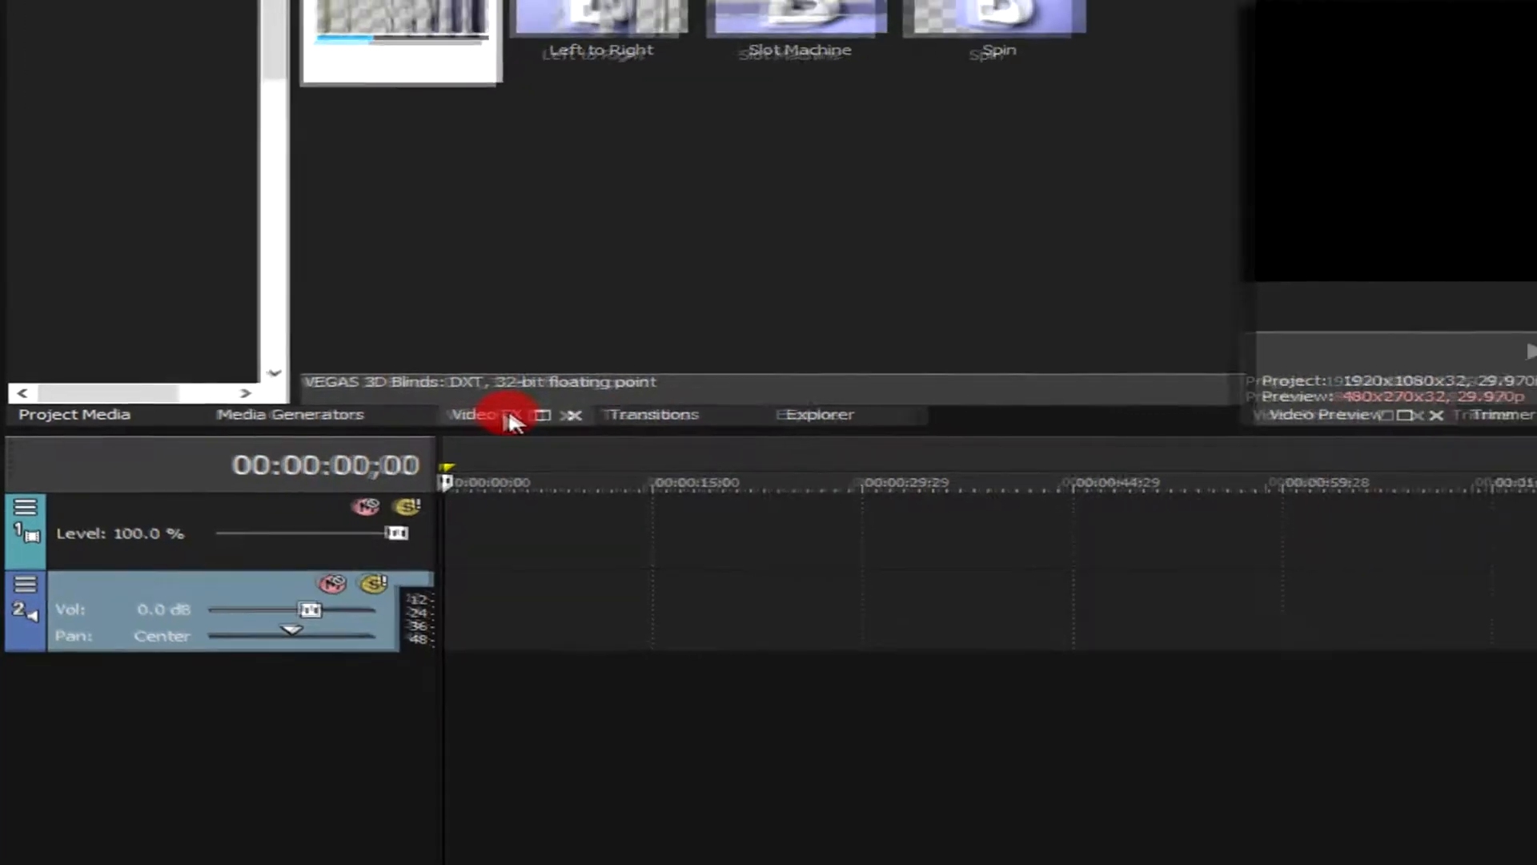
left_click(509, 418)
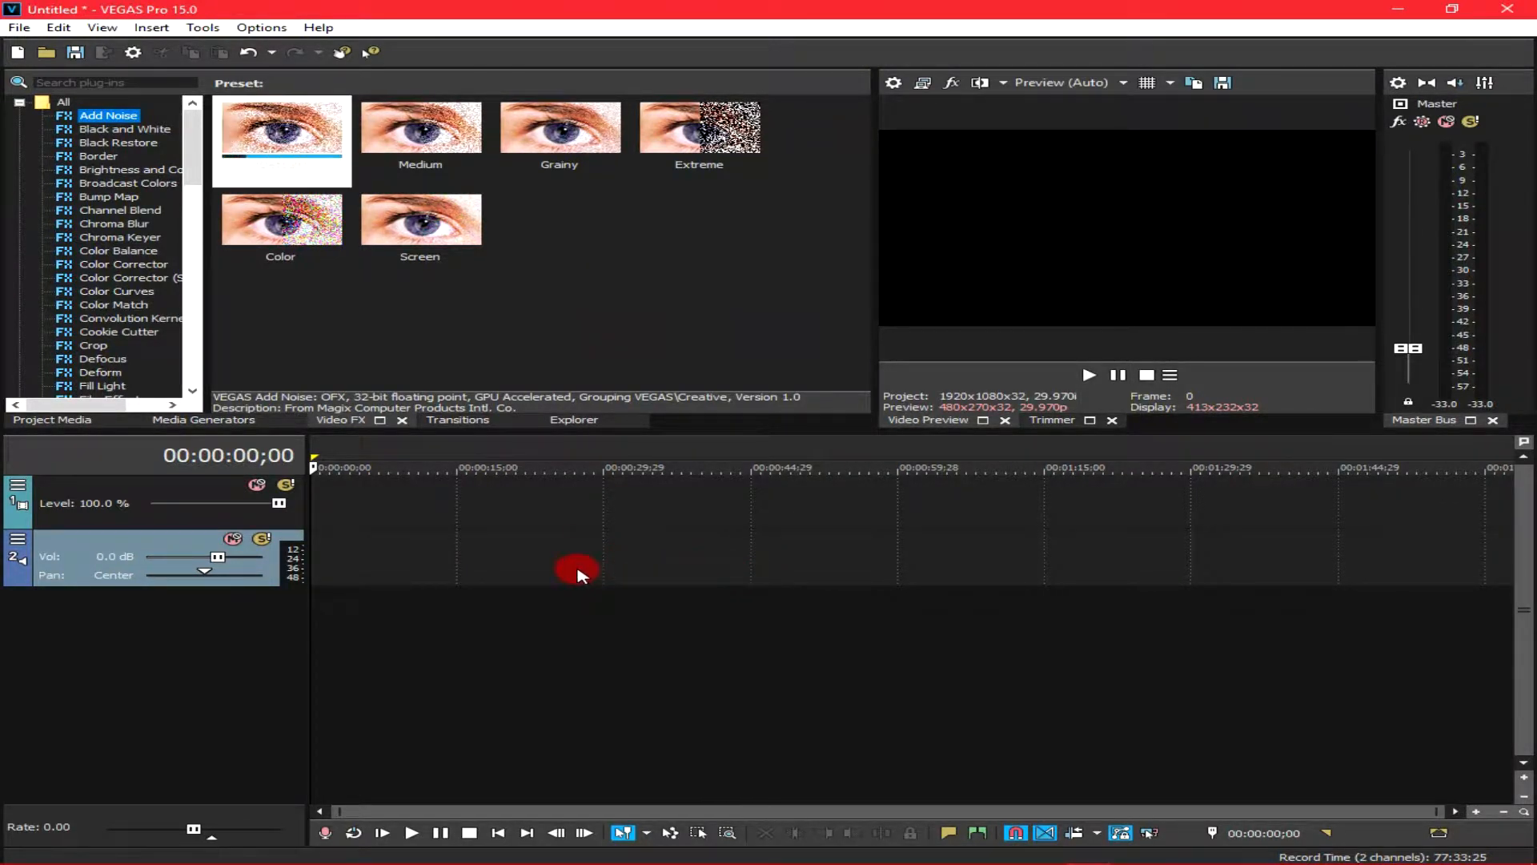
Insert a new video track and delete the second video track.
right_click(392, 608)
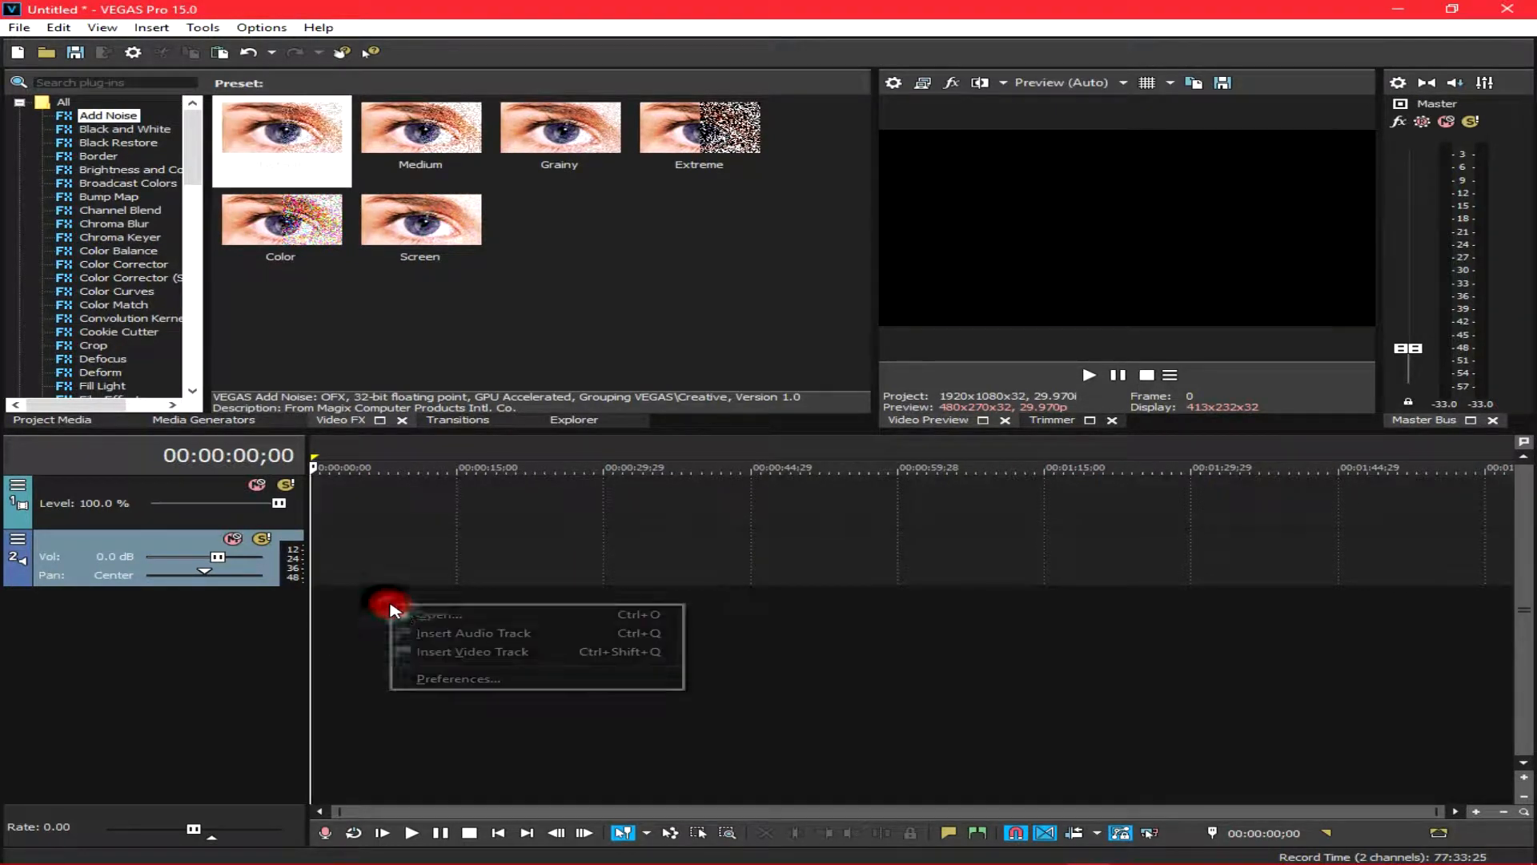
left_click(490, 653)
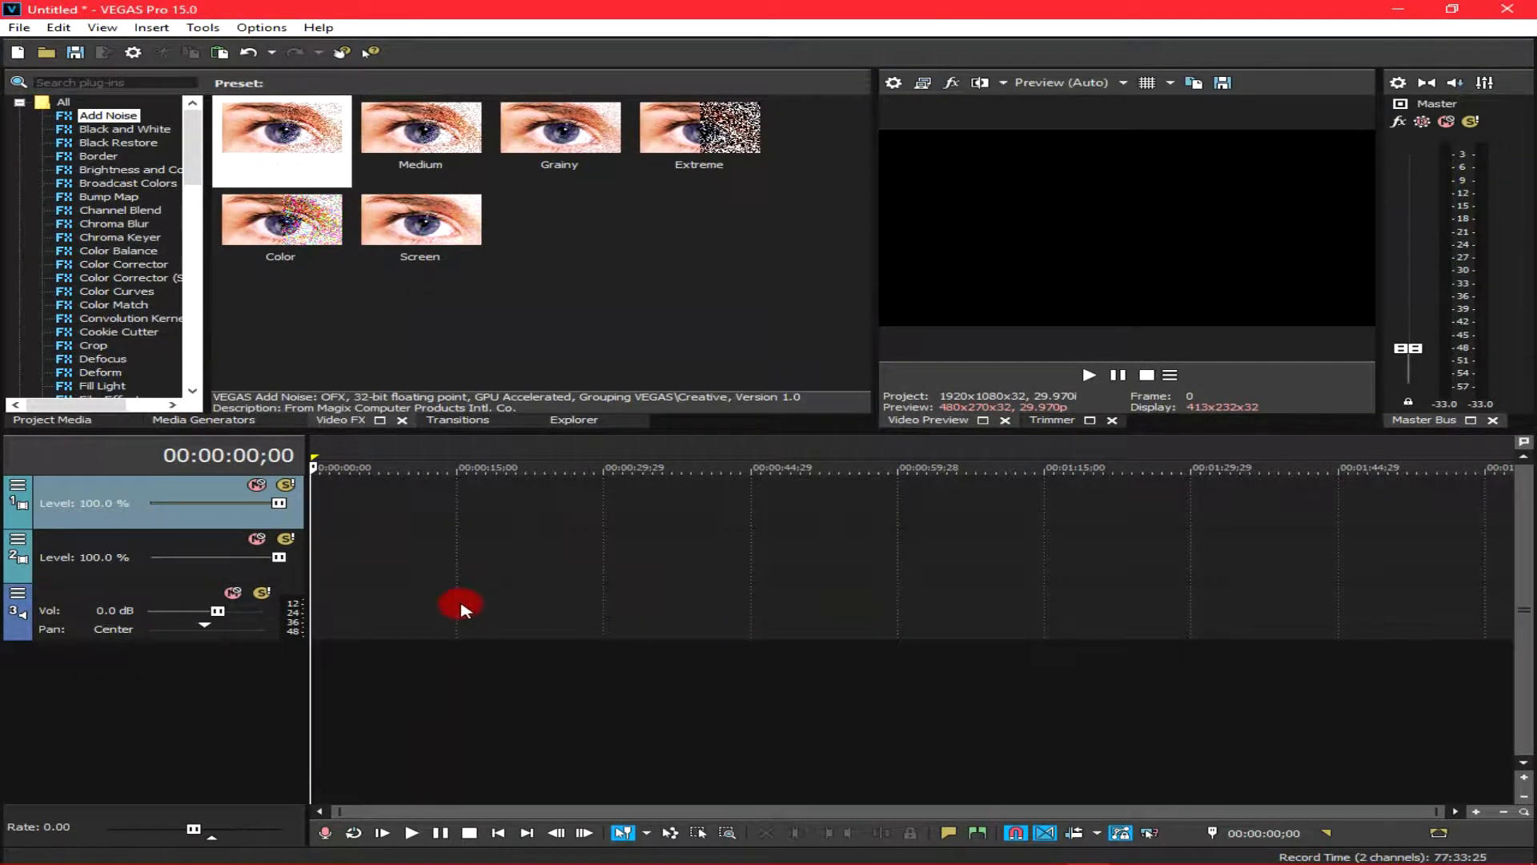
right_click(408, 539)
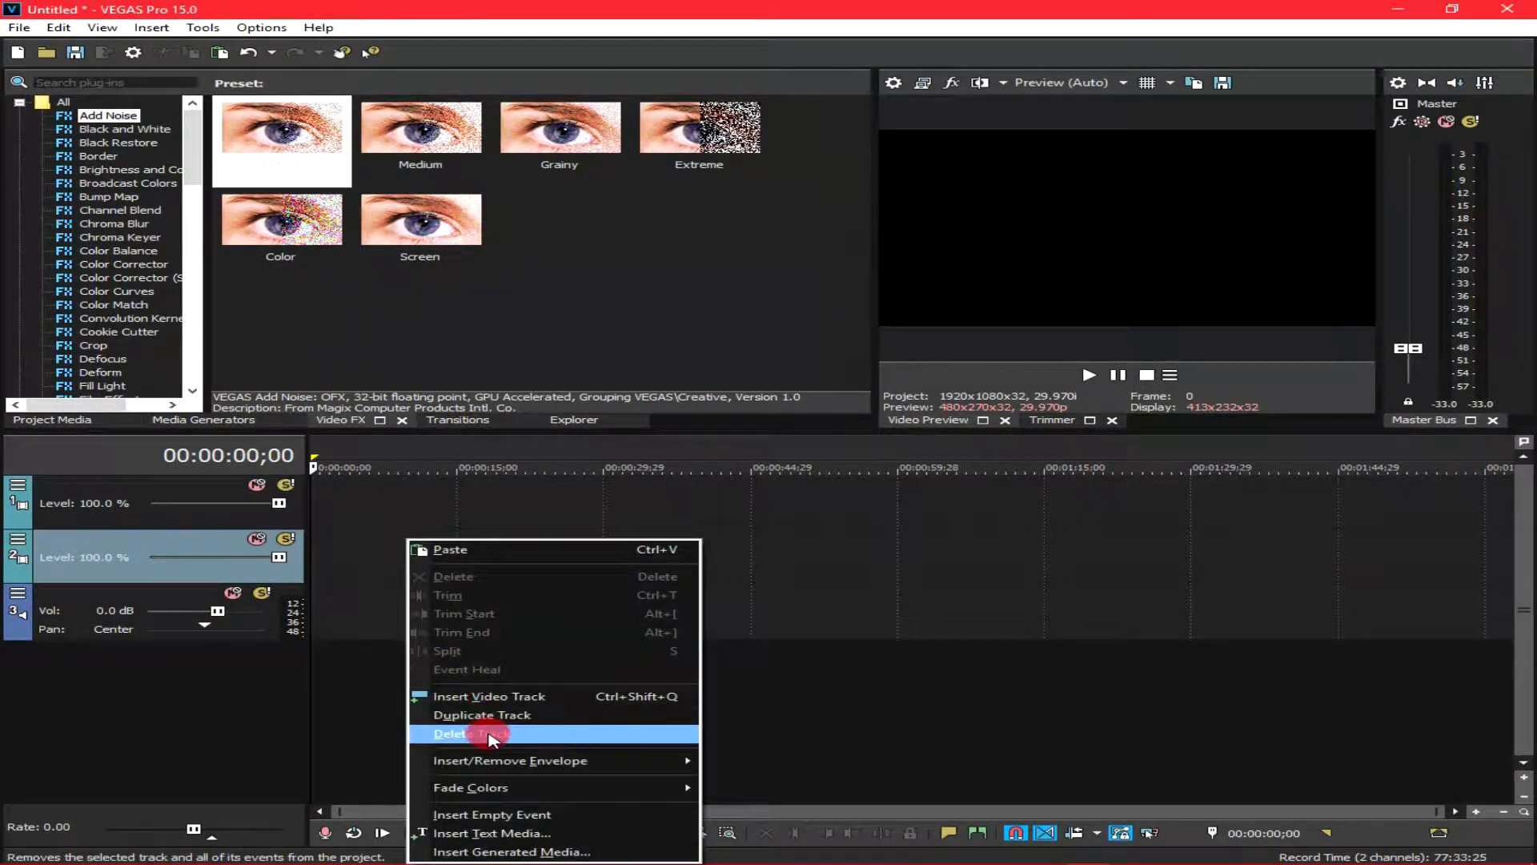
left_click(488, 732)
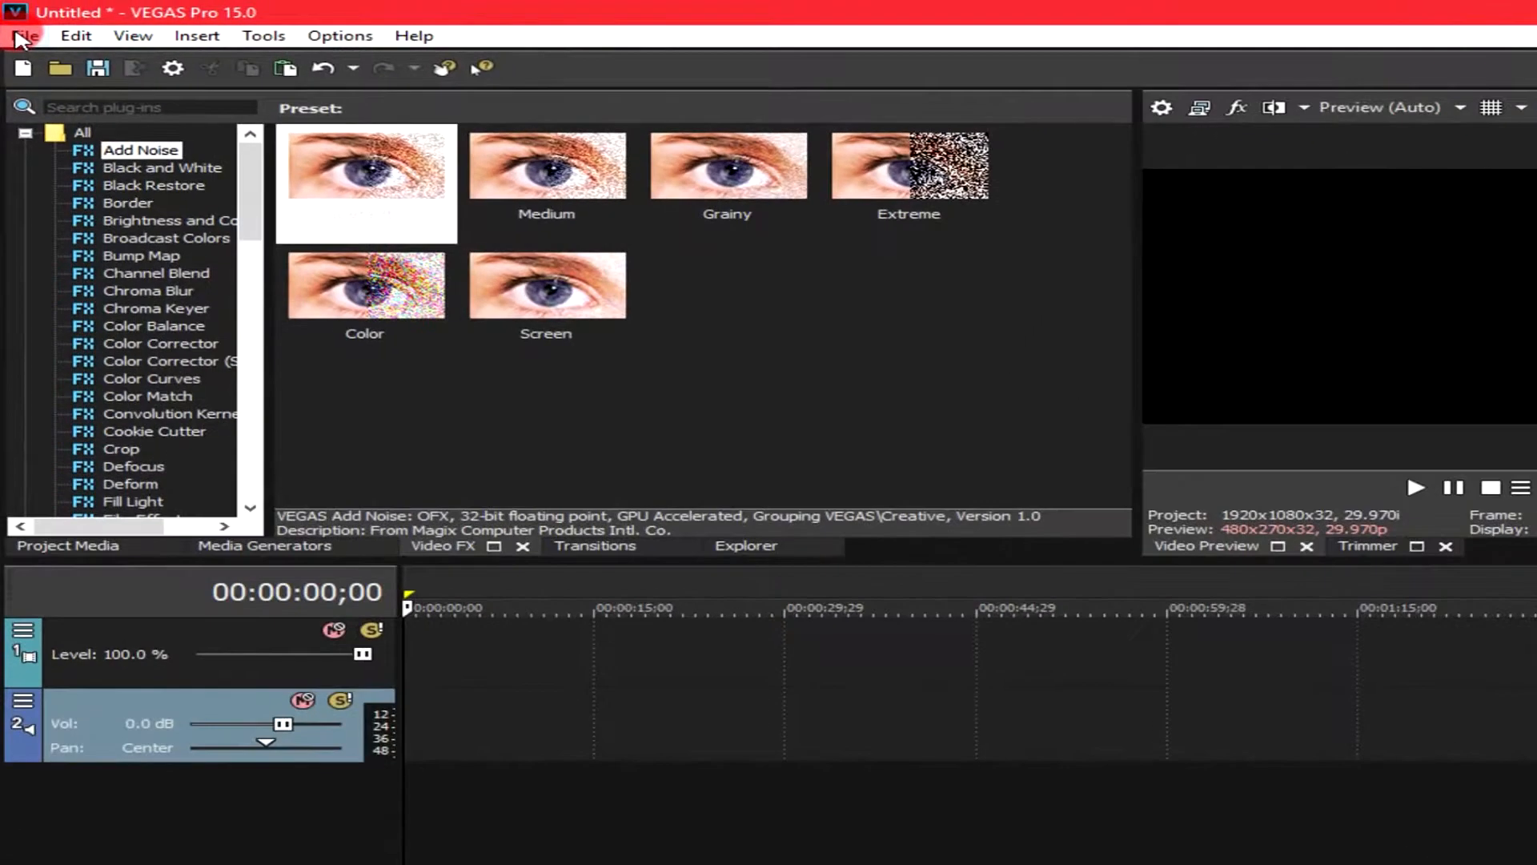
Open the video file Untitled.mp4 so its video and audio land on the timeline.
left_click(22, 34)
left_click(45, 86)
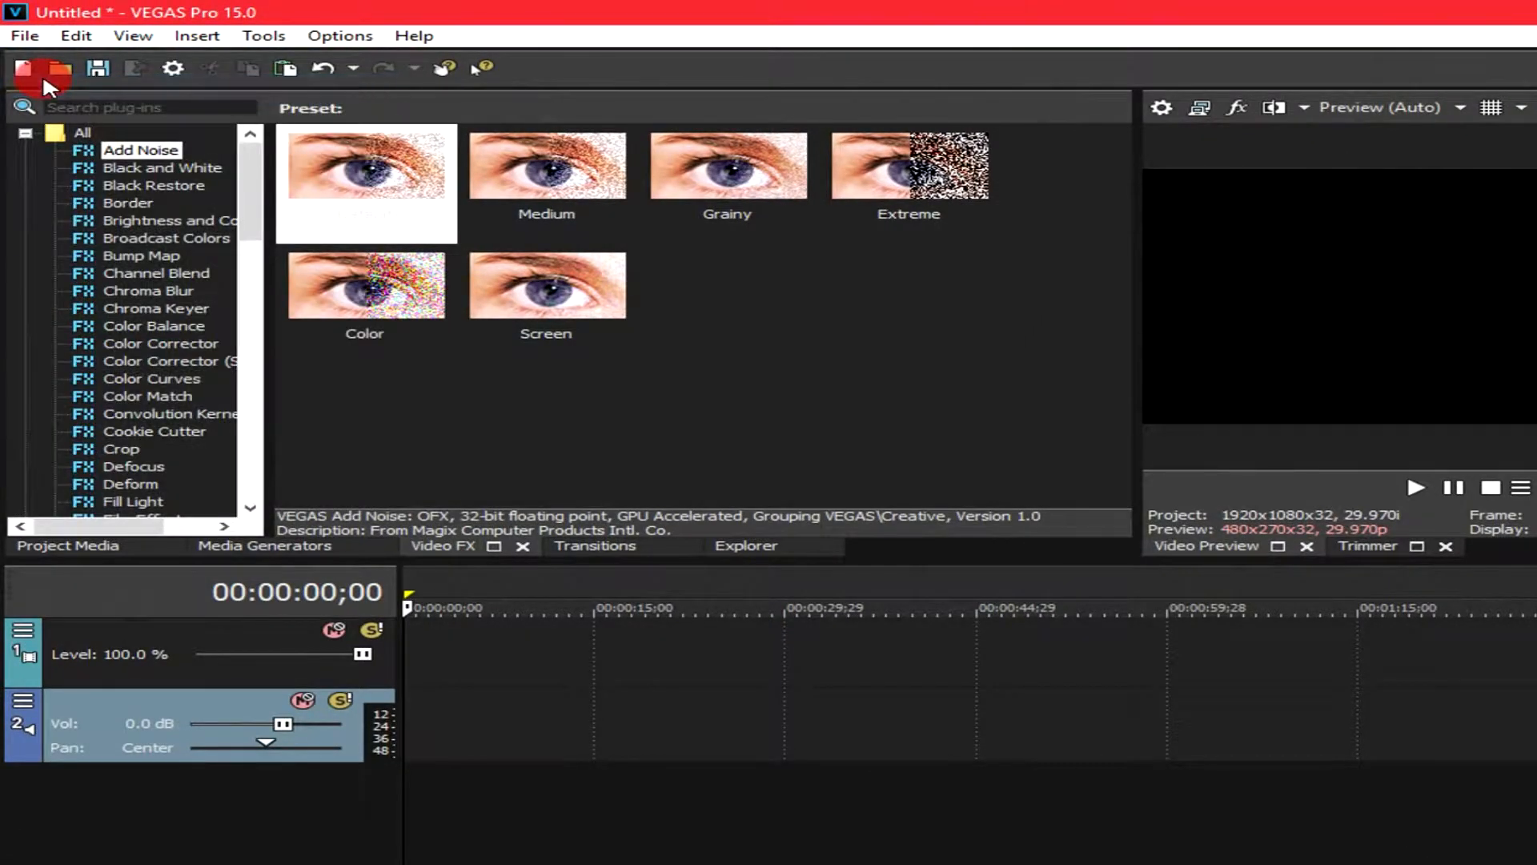
left_click(362, 339)
left_click(735, 719)
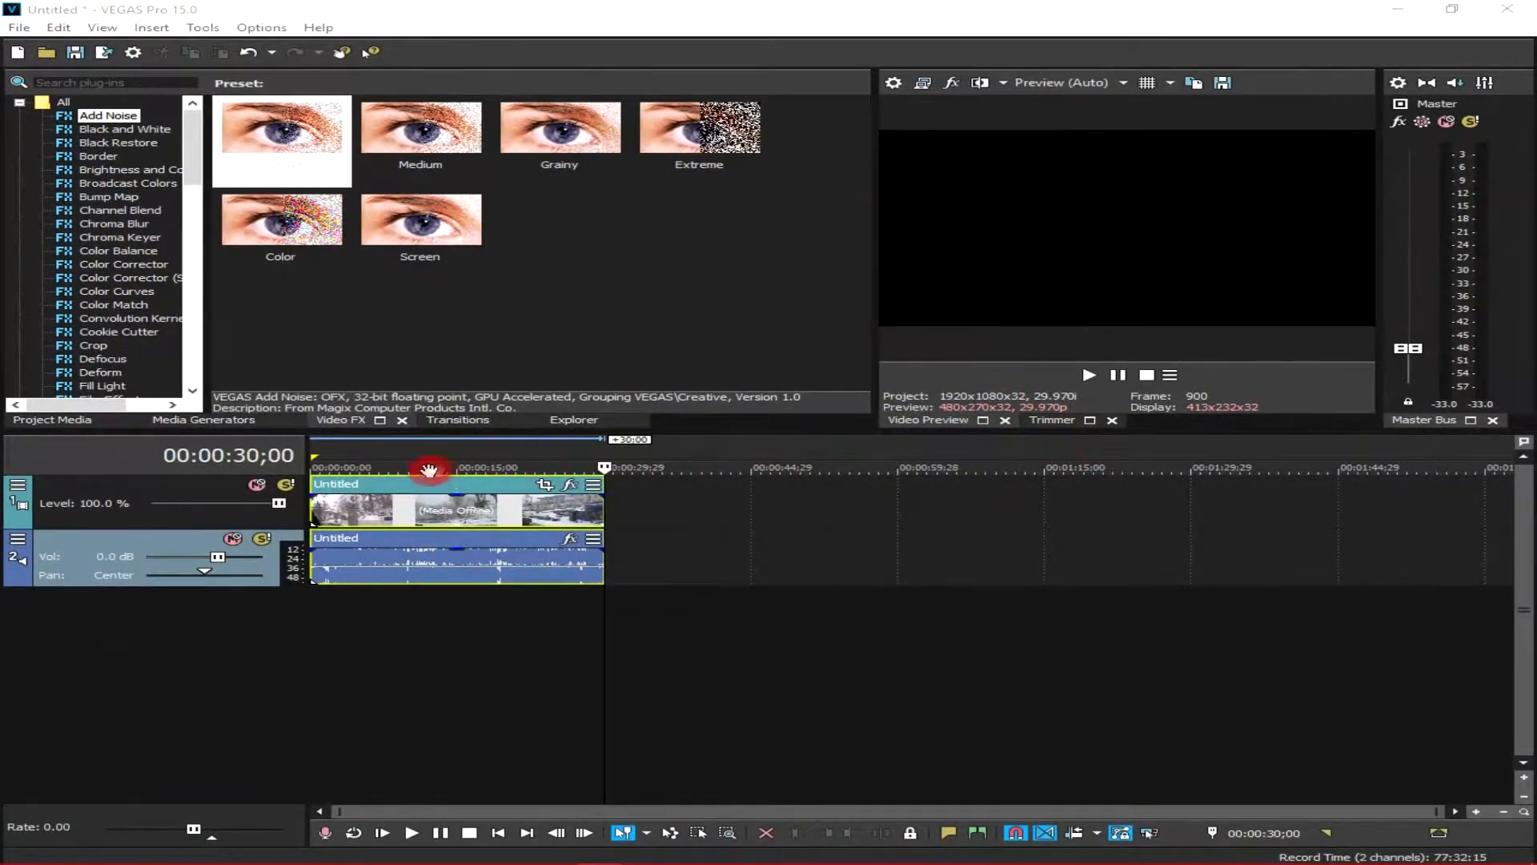
Copy the video clip with its audio and paste the copy directly after the original at 00:00:30;00.
right_click(431, 491)
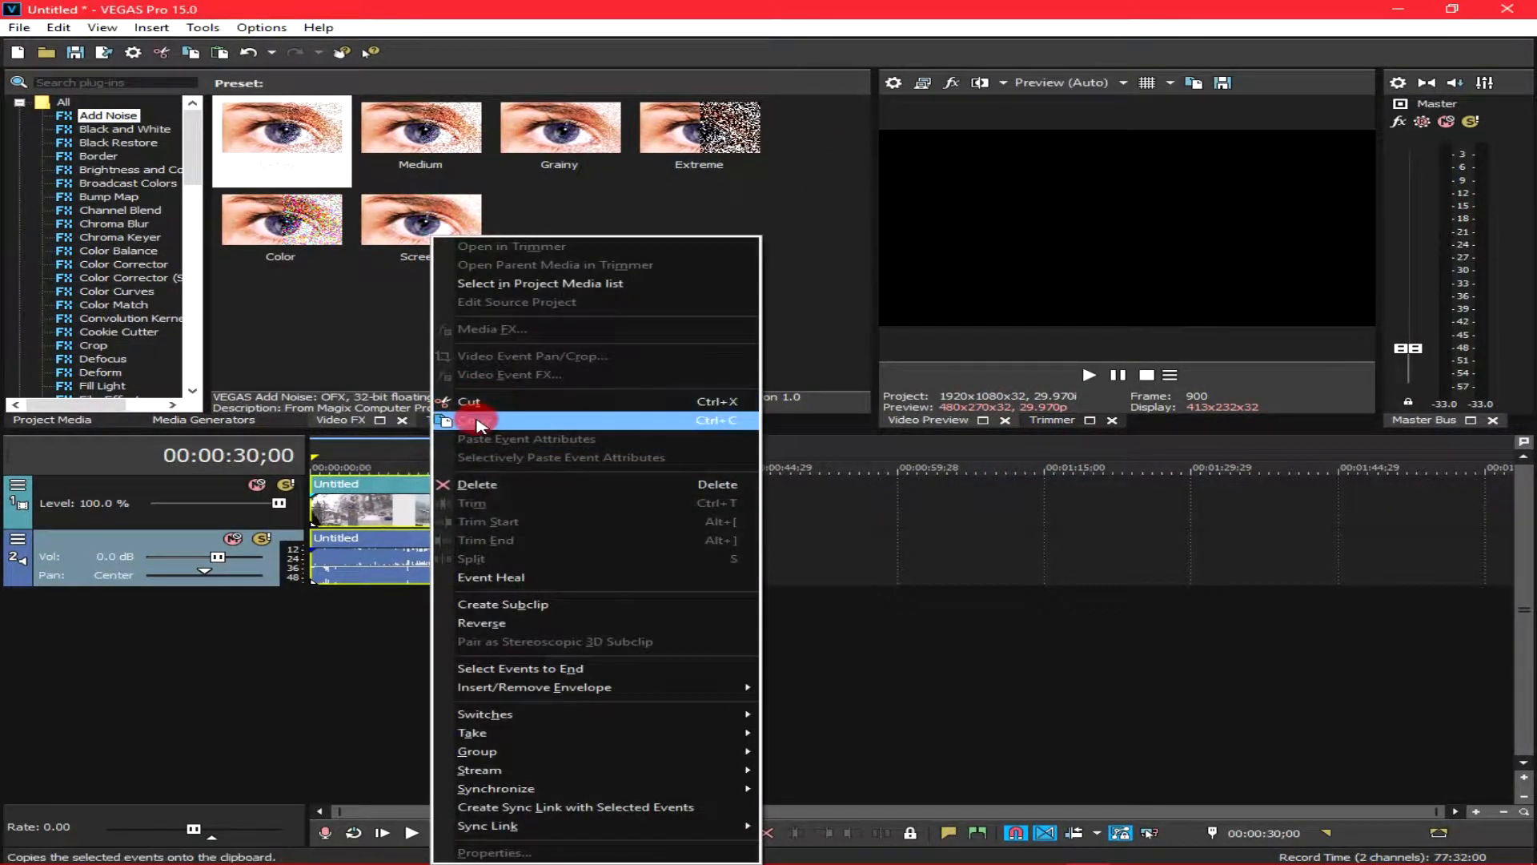
left_click(606, 423)
right_click(955, 501)
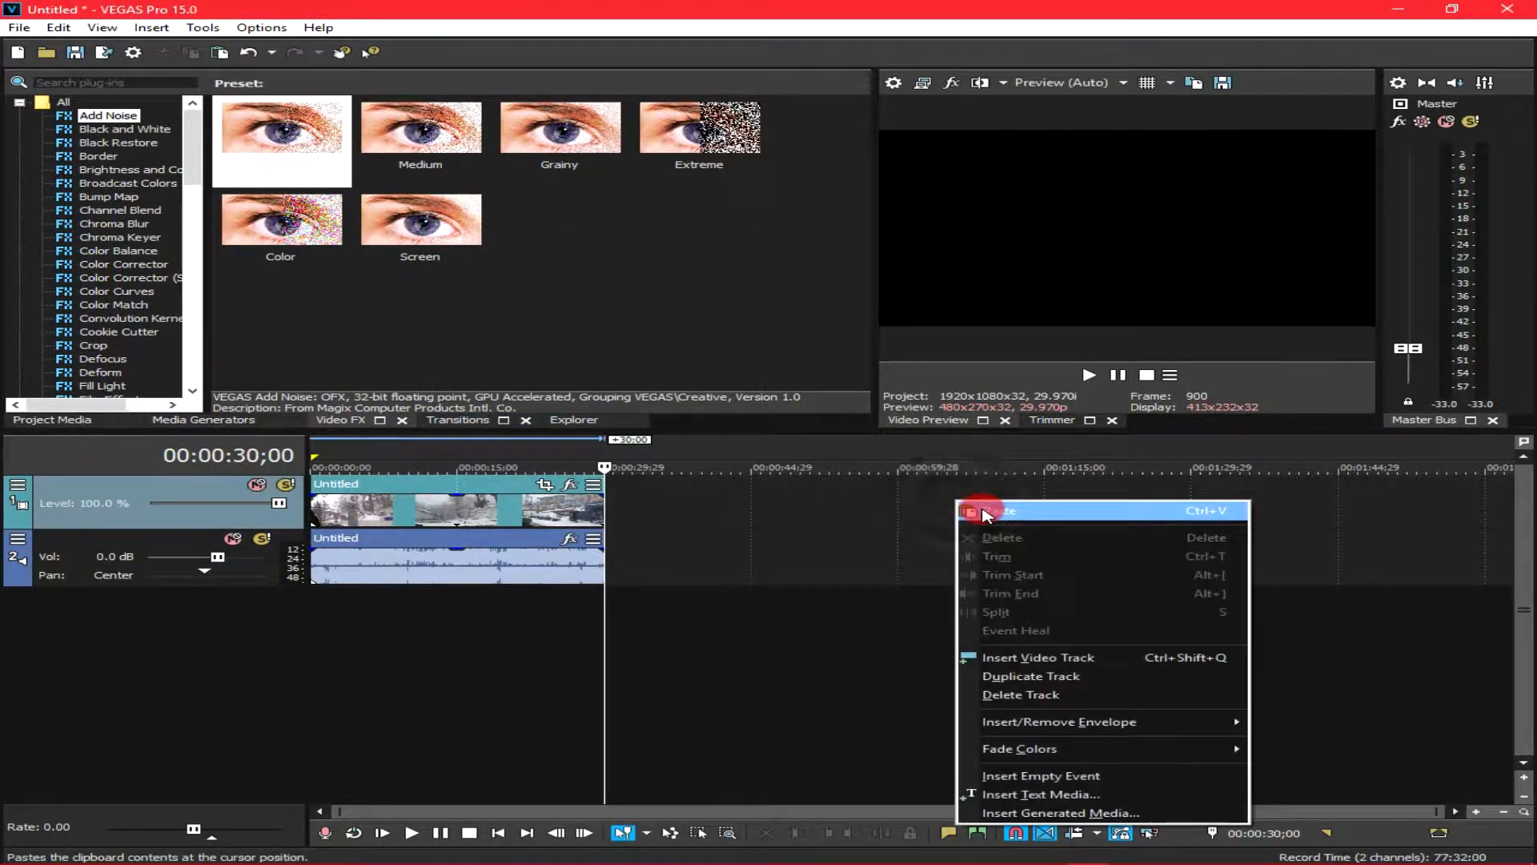
left_click(988, 552)
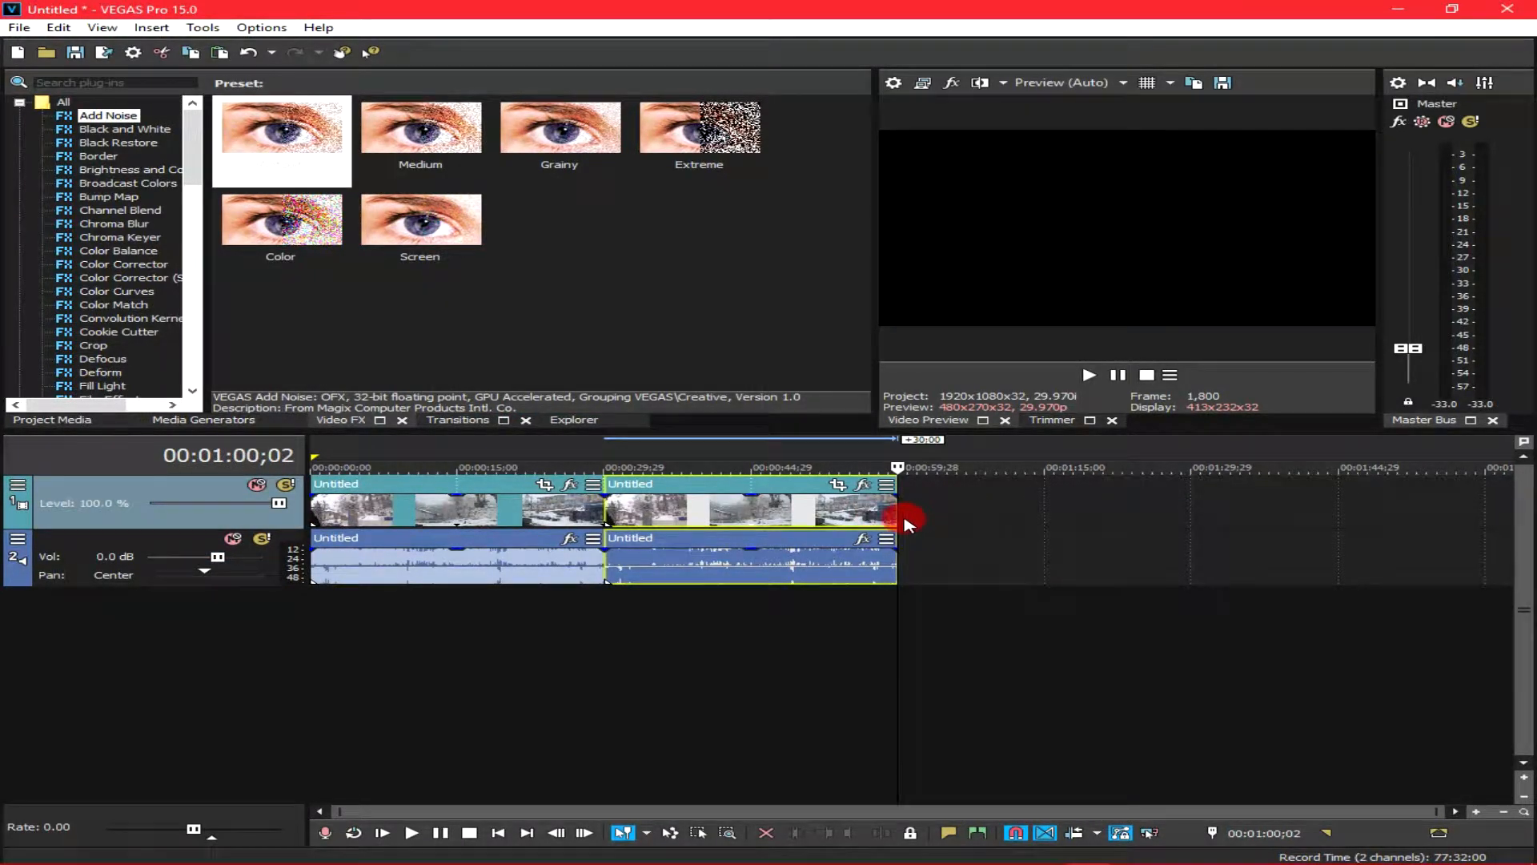
Try adjusting the end edge of the second clip and undo the change.
mouse_move(893, 517)
left_mouse_down()
mouse_move(1053, 515)
mouse_move(907, 515)
left_mouse_up()
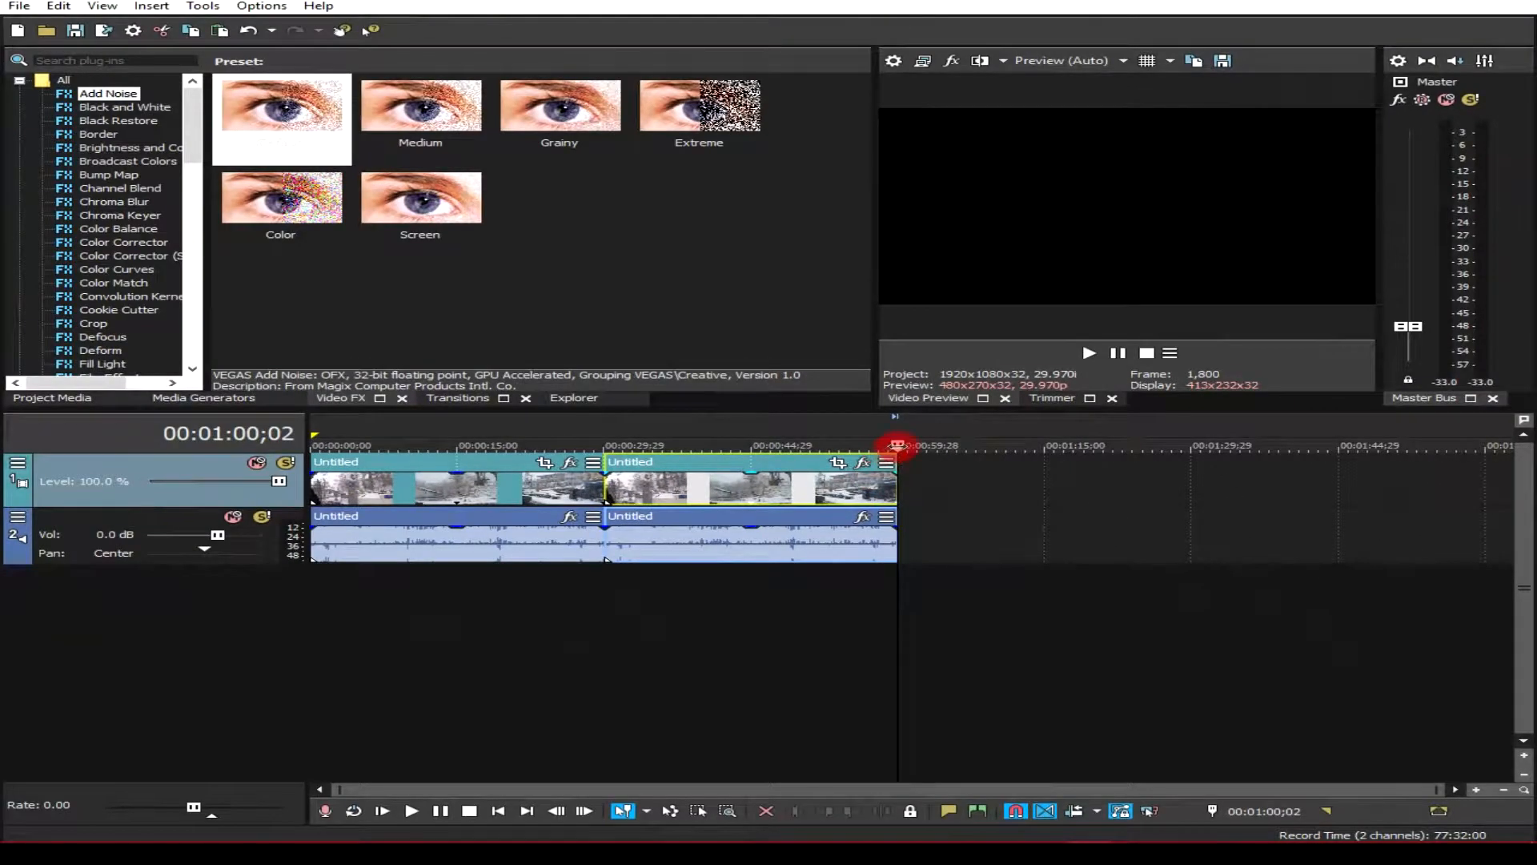
key("ctrl+z")
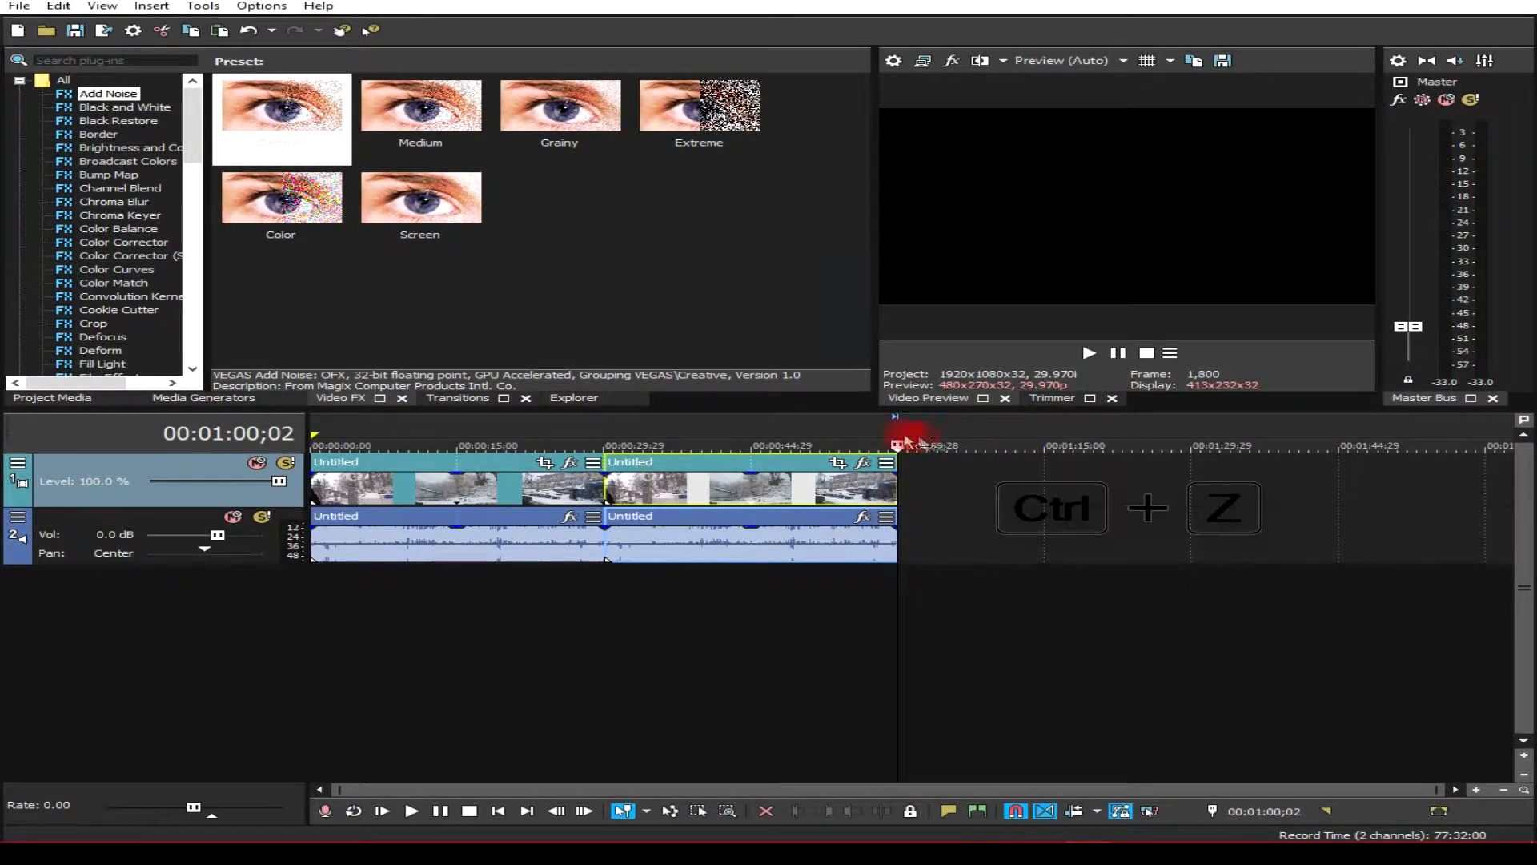
Play the second clip in the preview starting from 00:00:38;07.
left_click(688, 461)
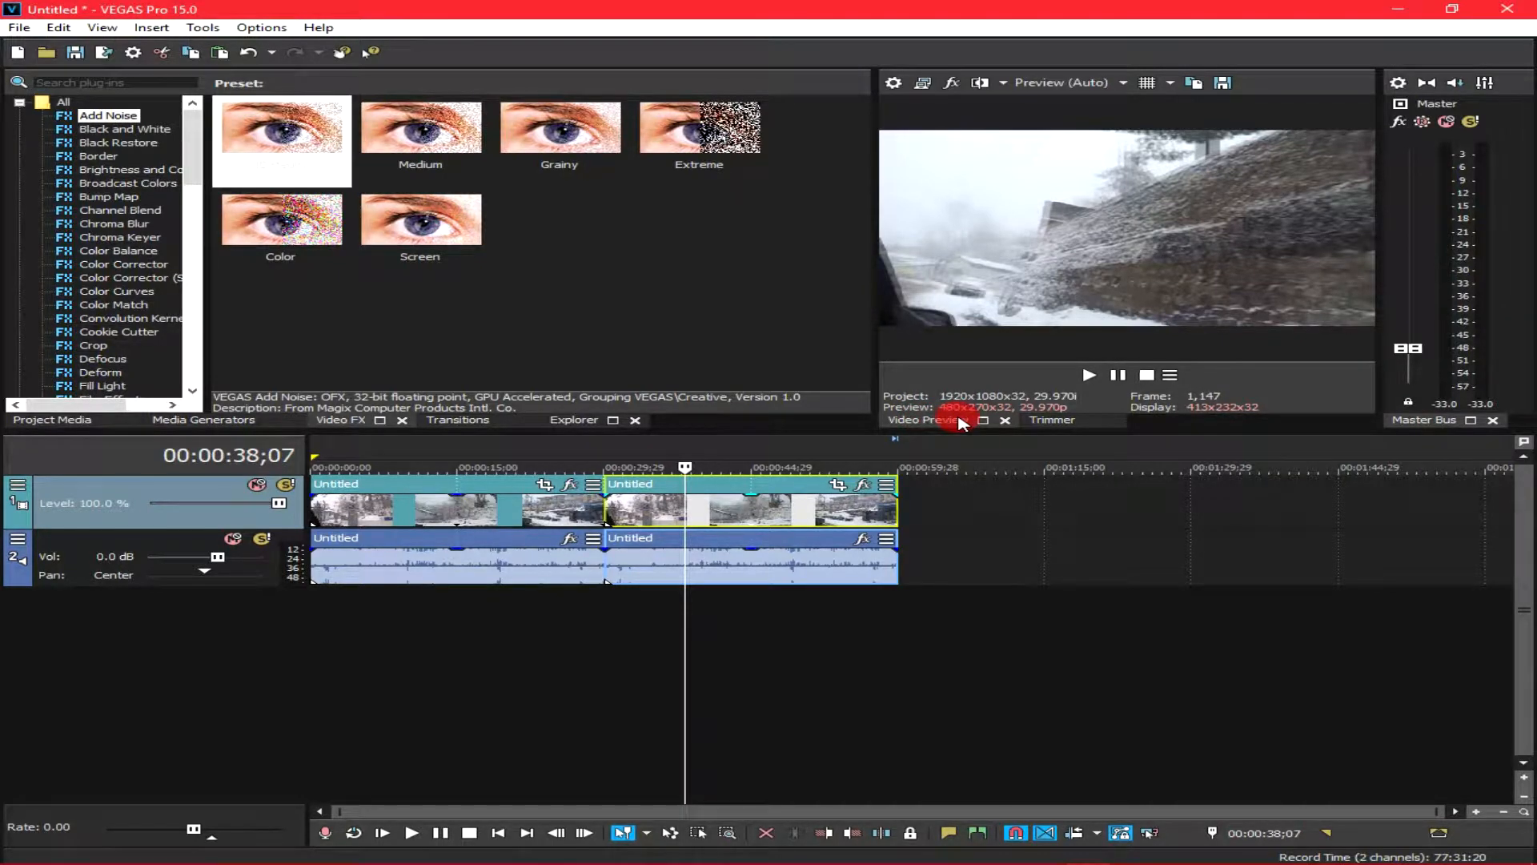
left_click(1088, 376)
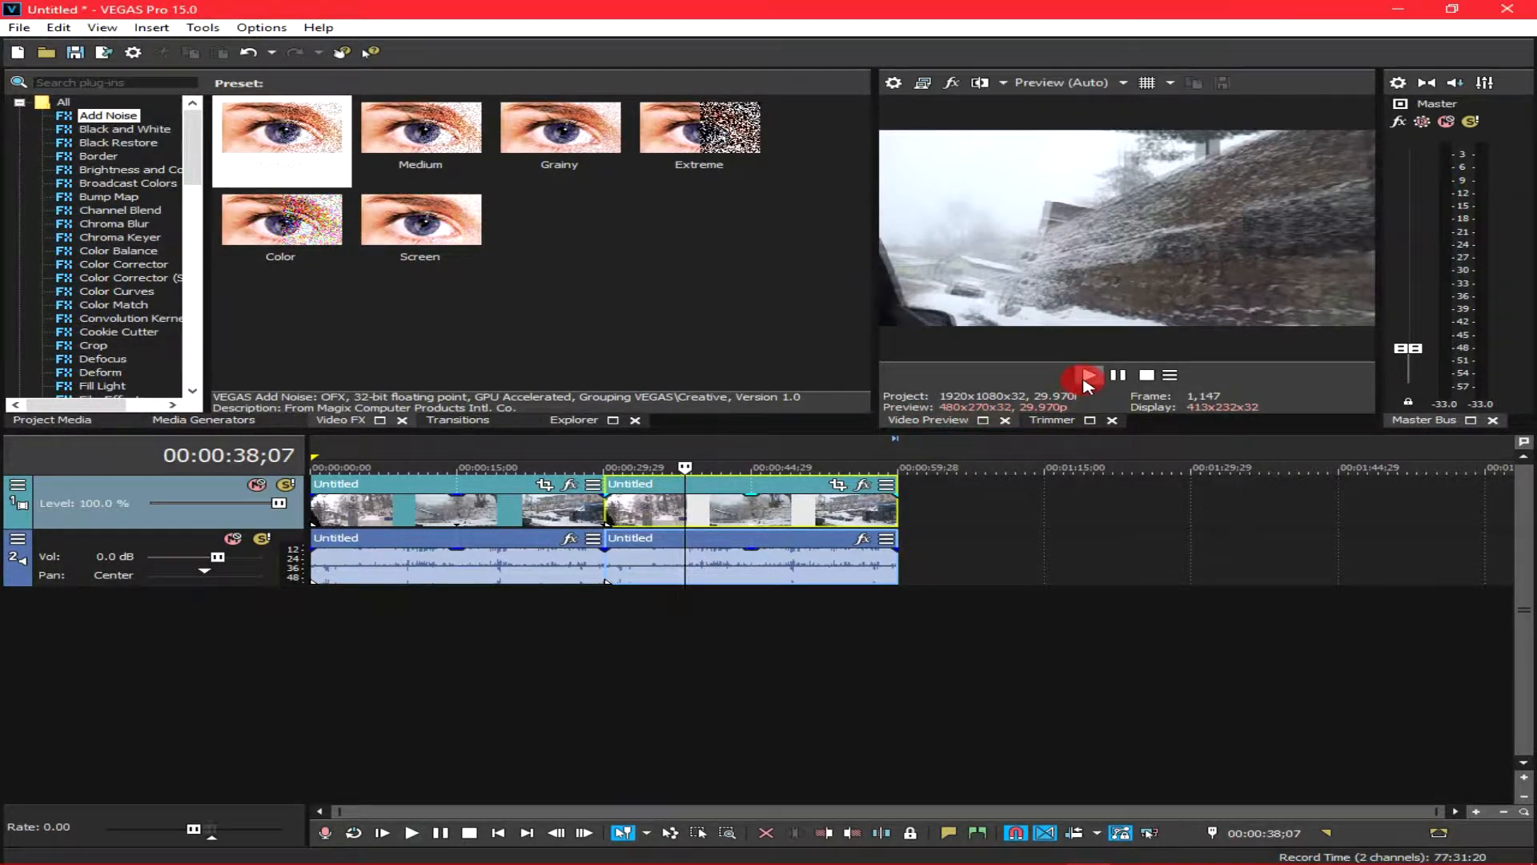
left_click(1088, 375)
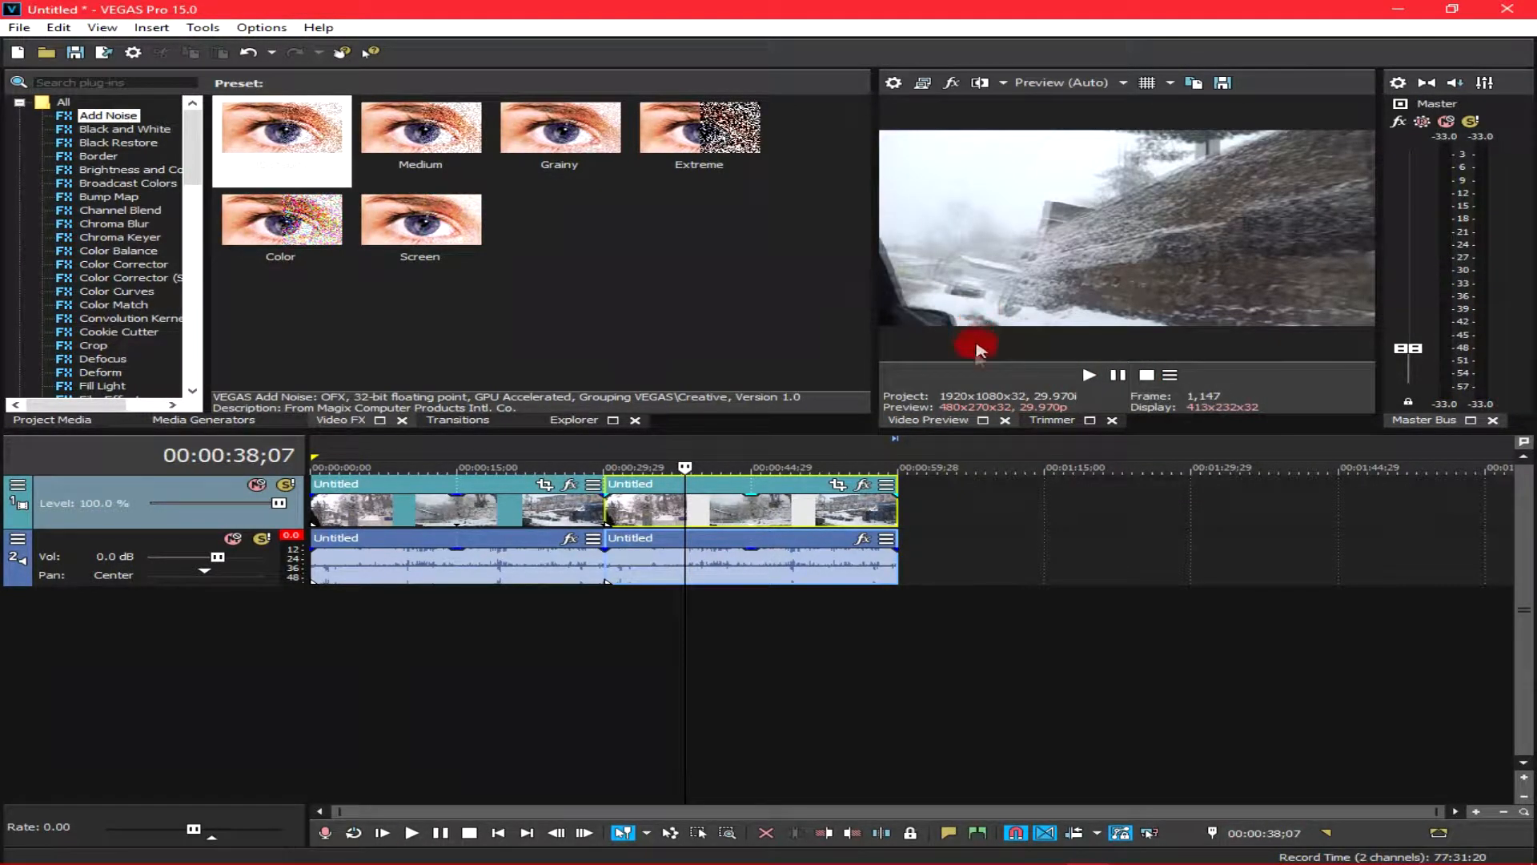
Move the playhead to several points on the timeline and park it where the two clips meet, at 00:00:30;00.
left_click(530, 444)
left_click(443, 450)
left_click(715, 454)
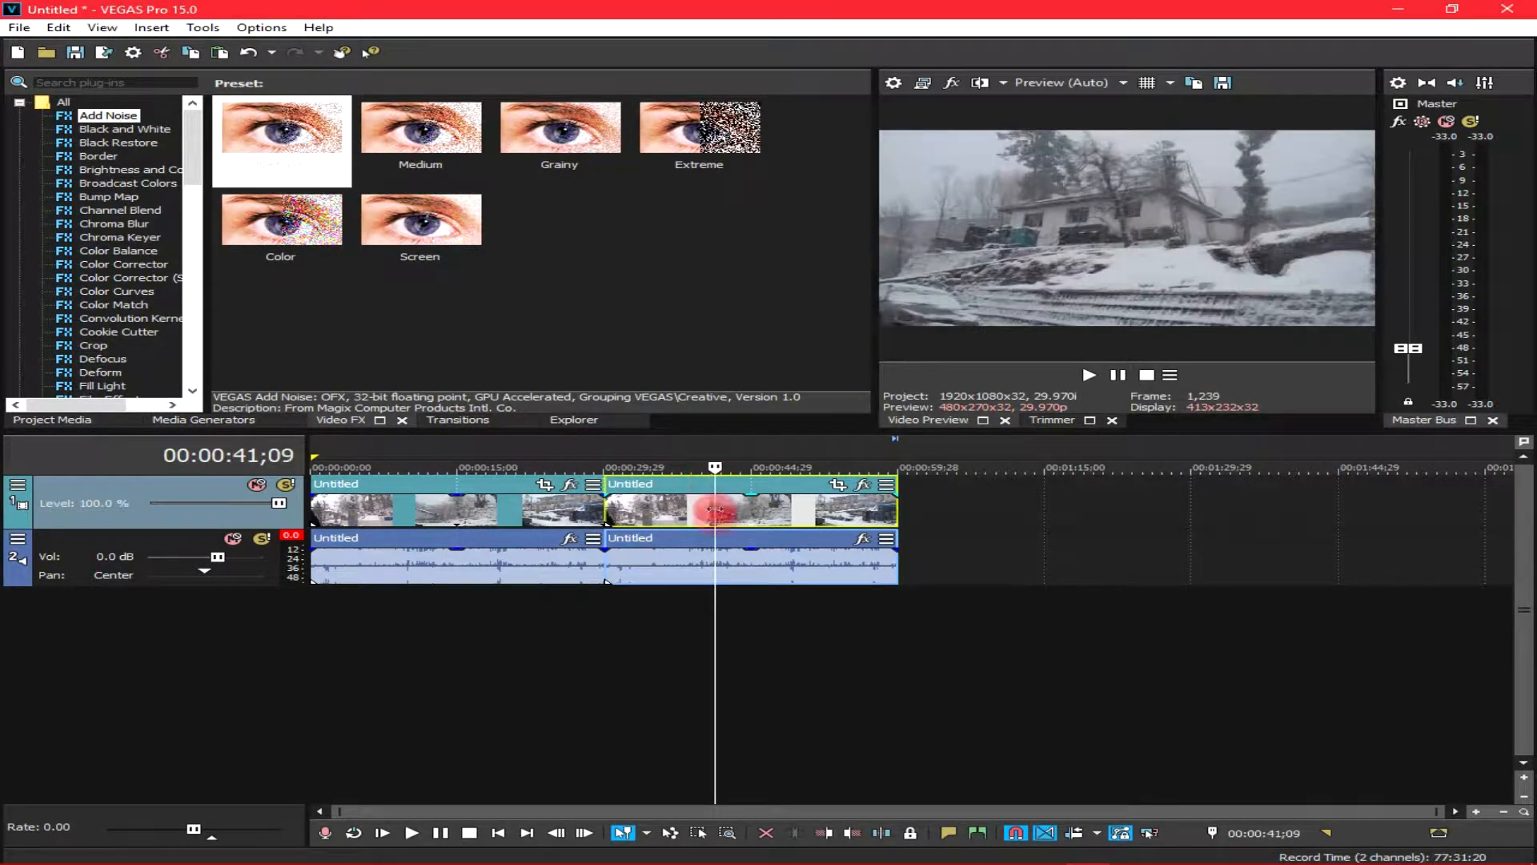
left_click_drag(715, 632, 604, 635)
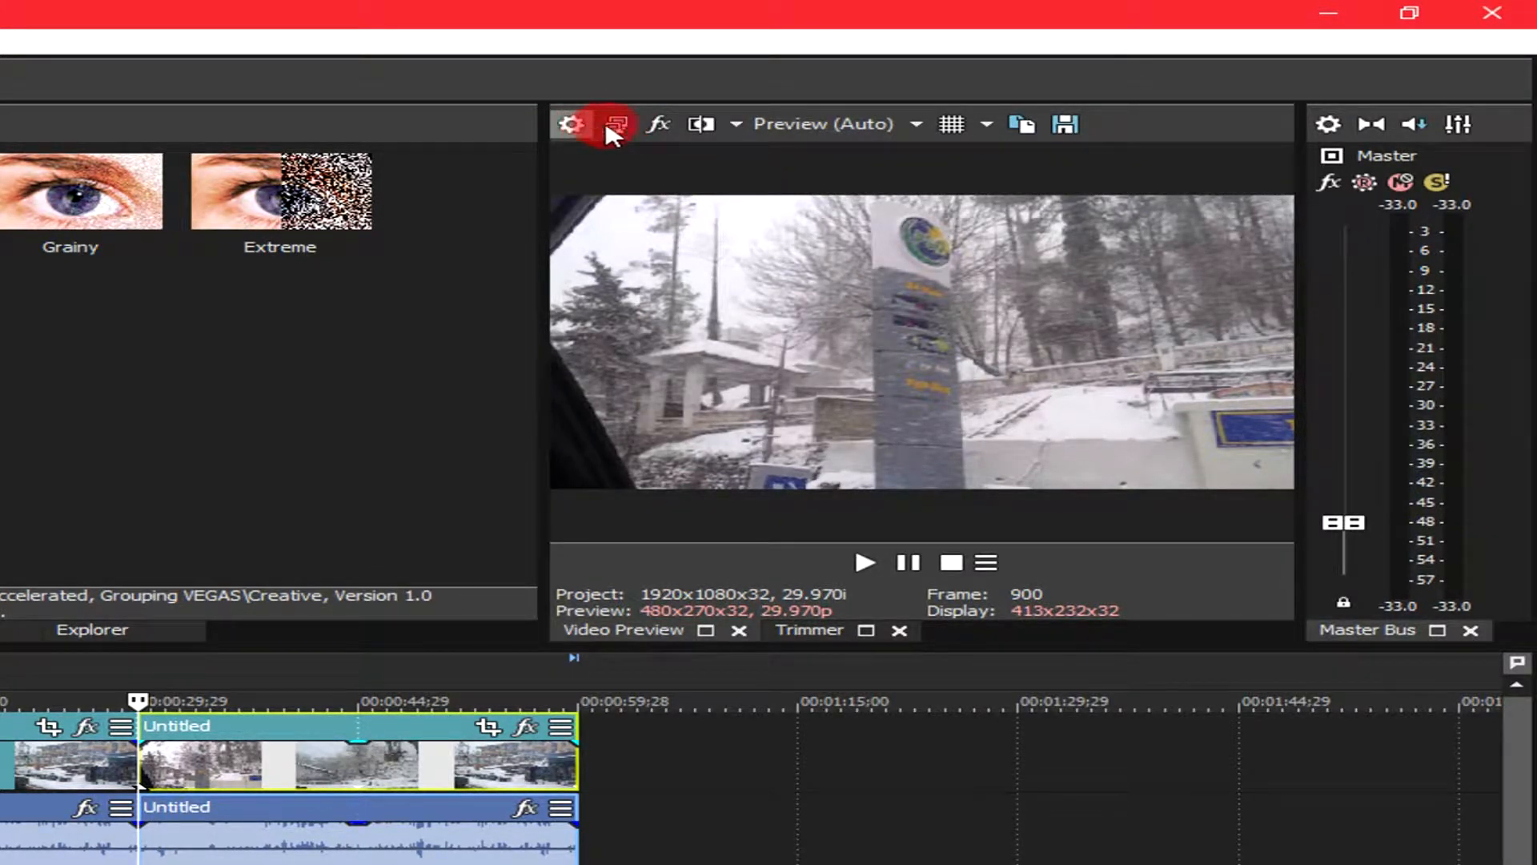
left_click(913, 124)
left_click(917, 126)
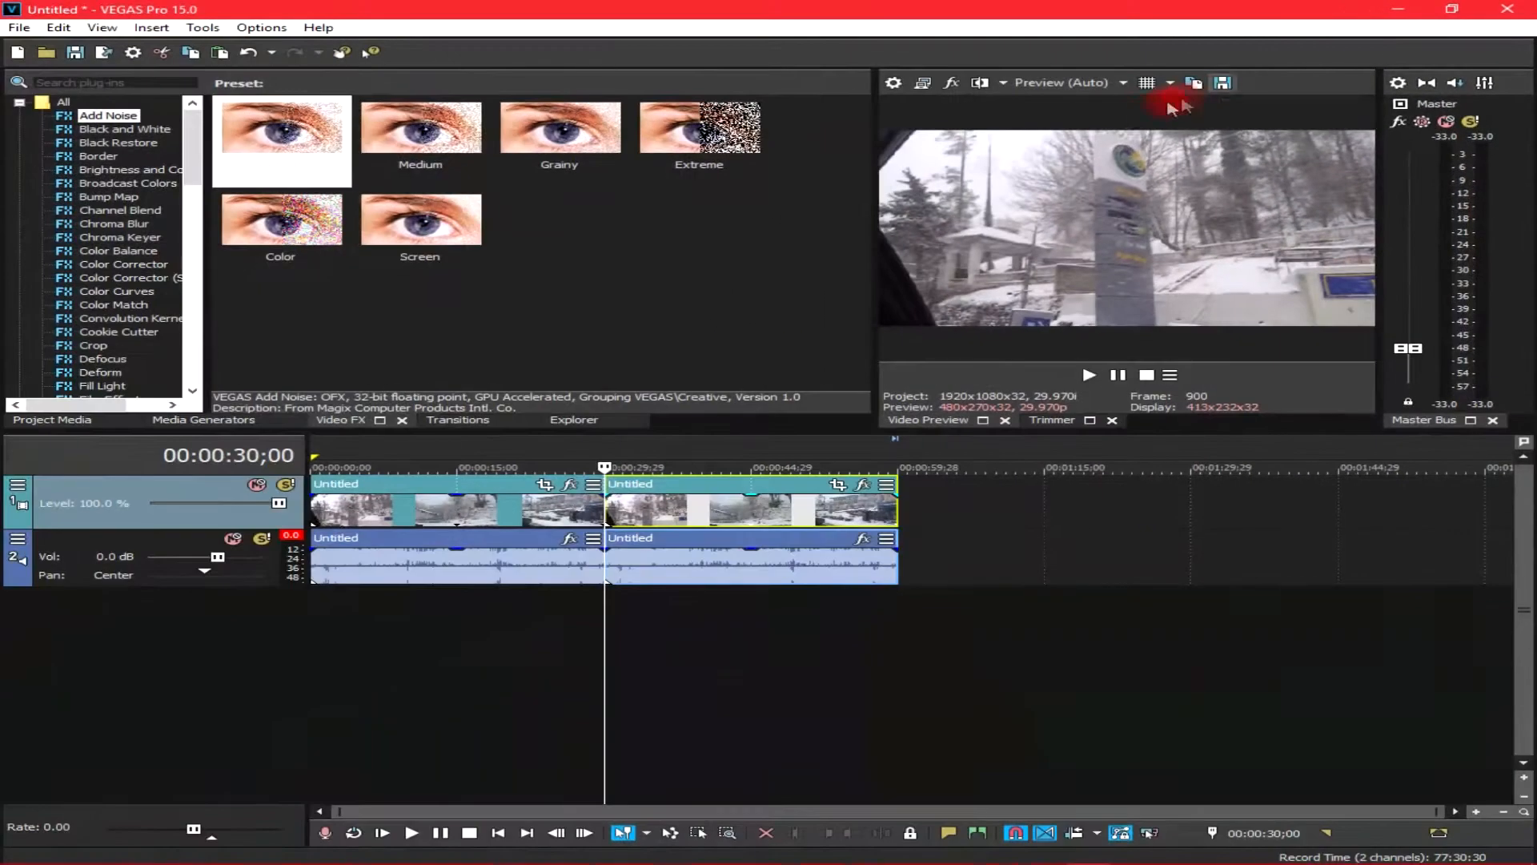
Review the project's imported media and the Checkerboard, Color Gradient and Titles & Text generator presets.
left_click(45, 420)
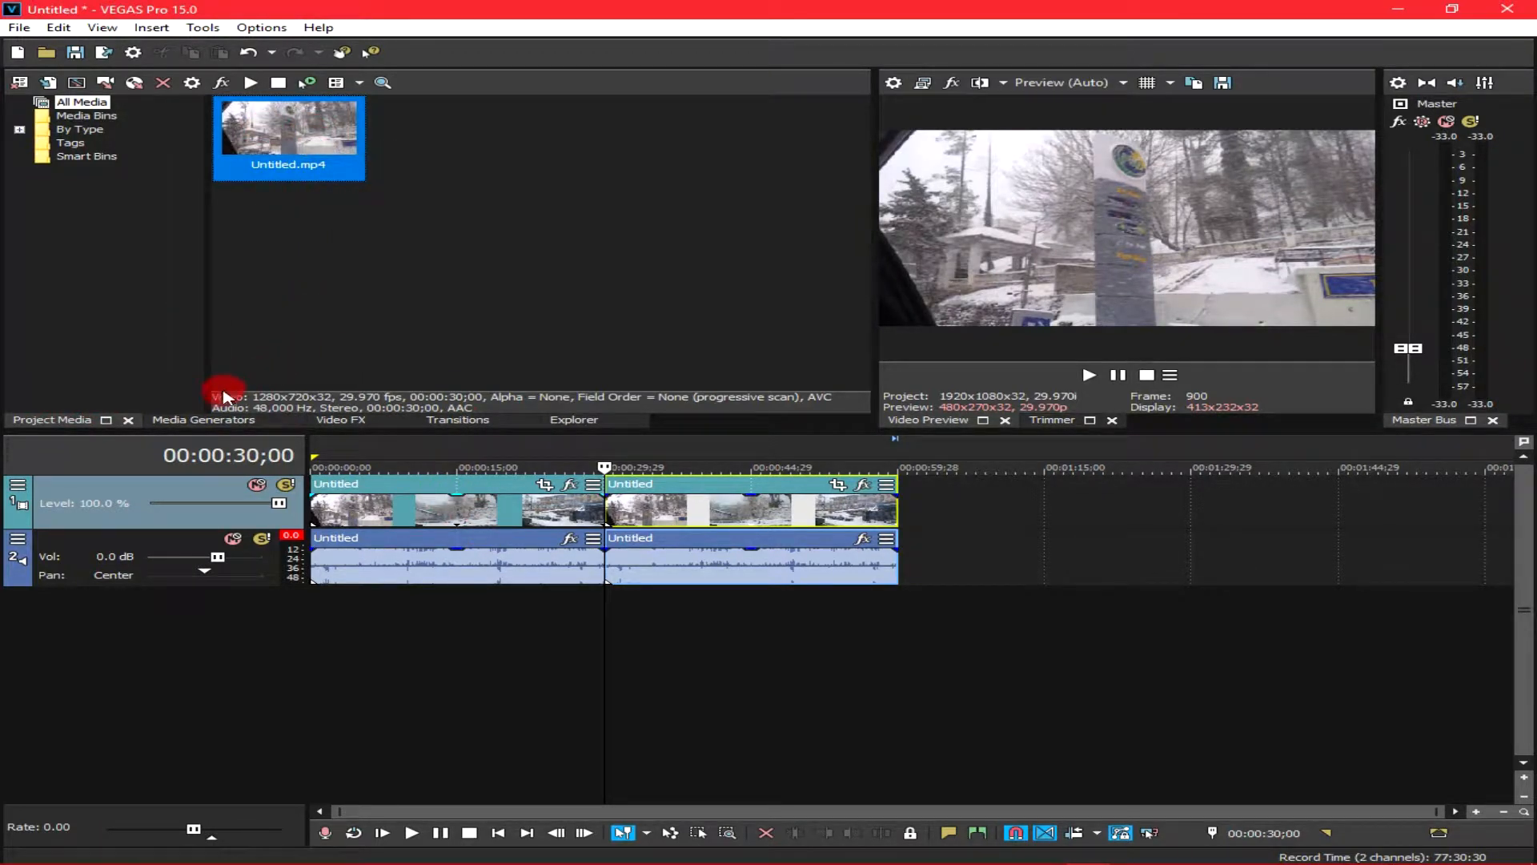
left_click(198, 422)
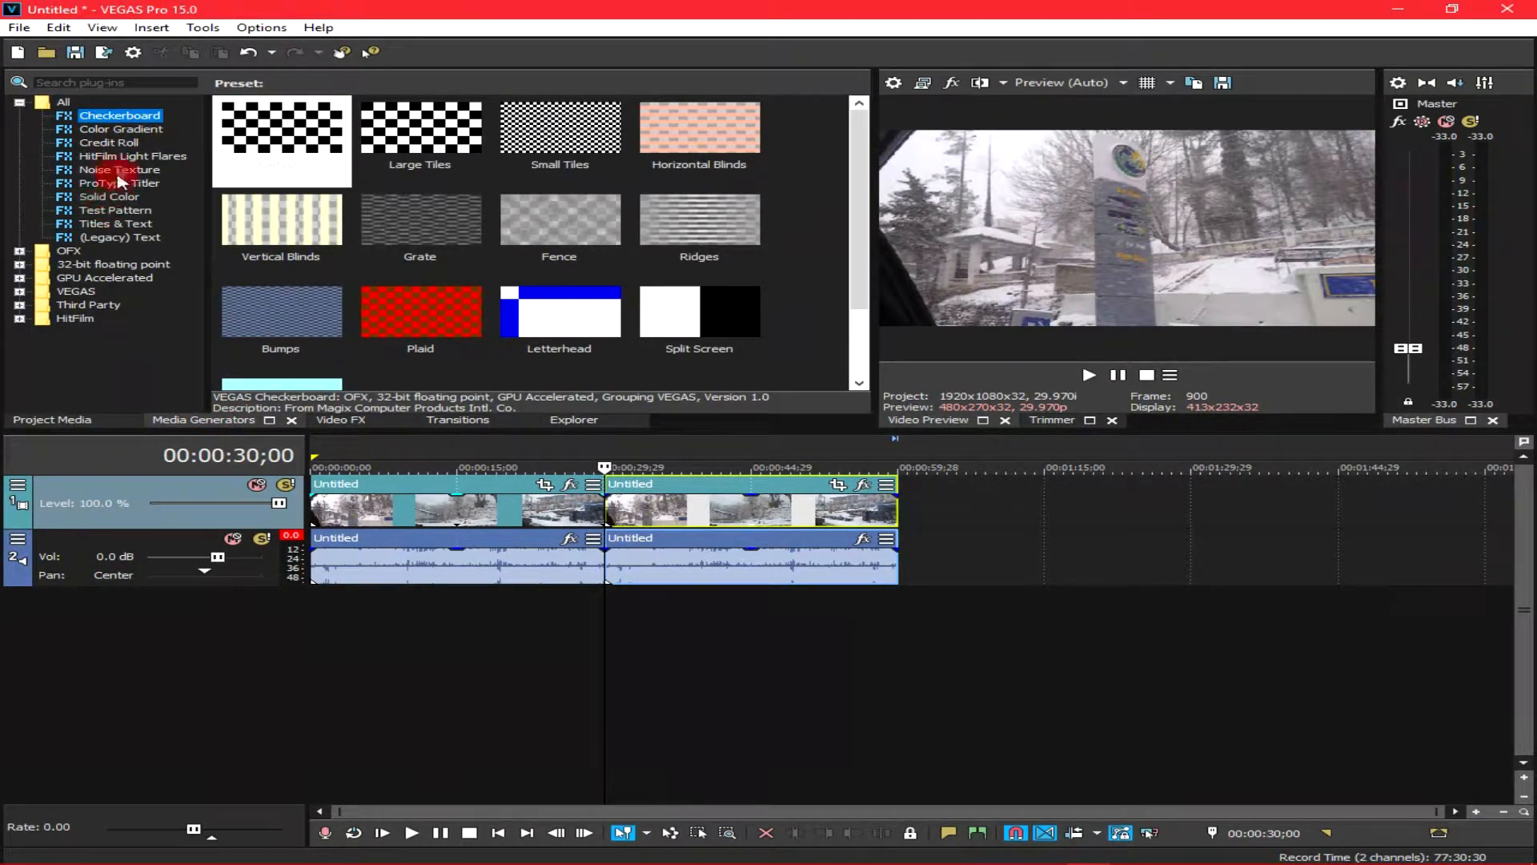
left_click(116, 130)
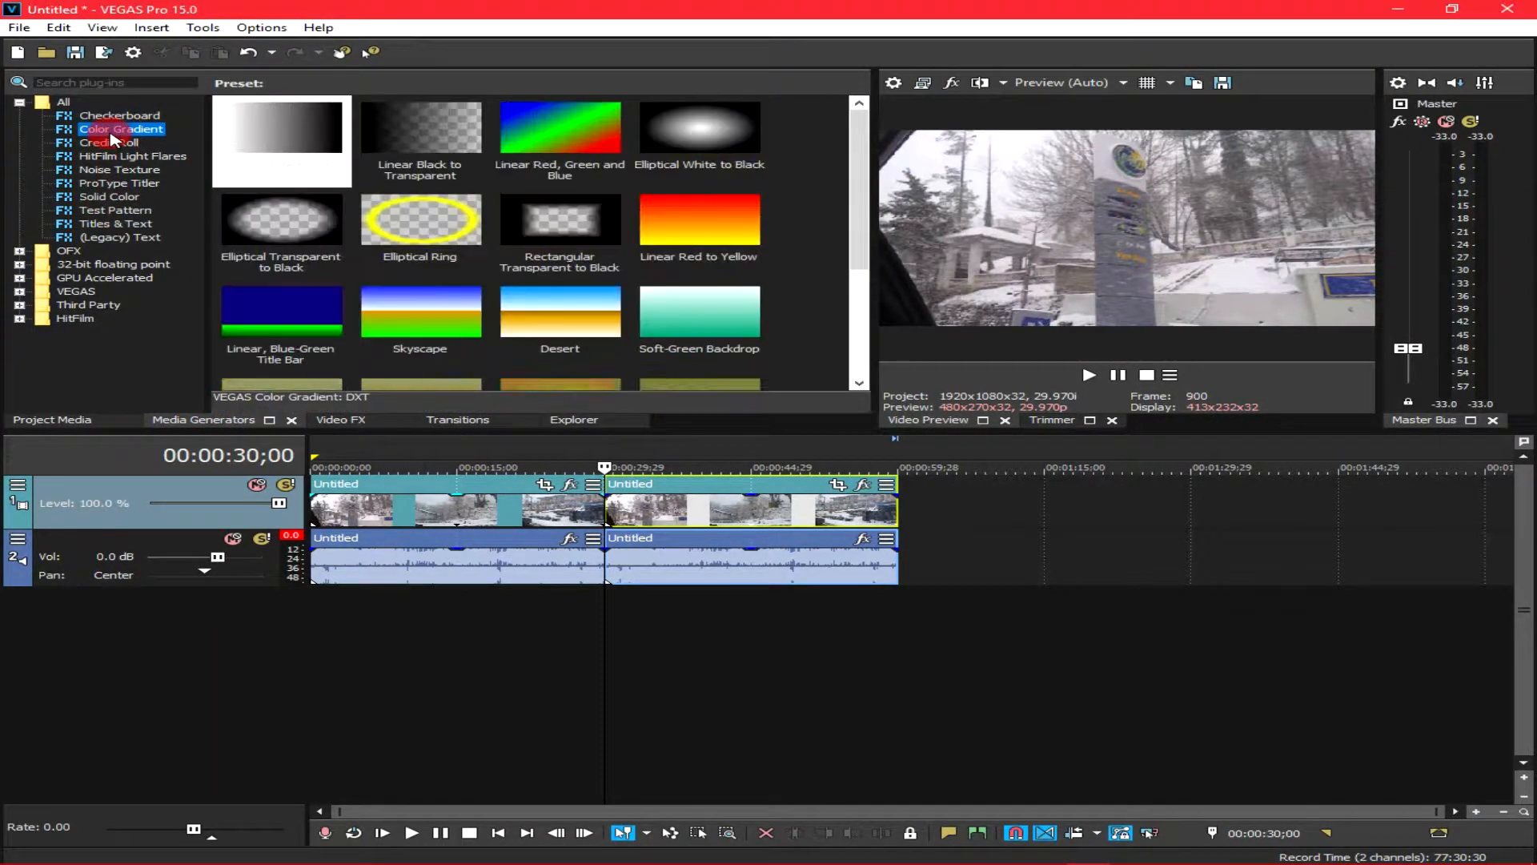
left_click(114, 225)
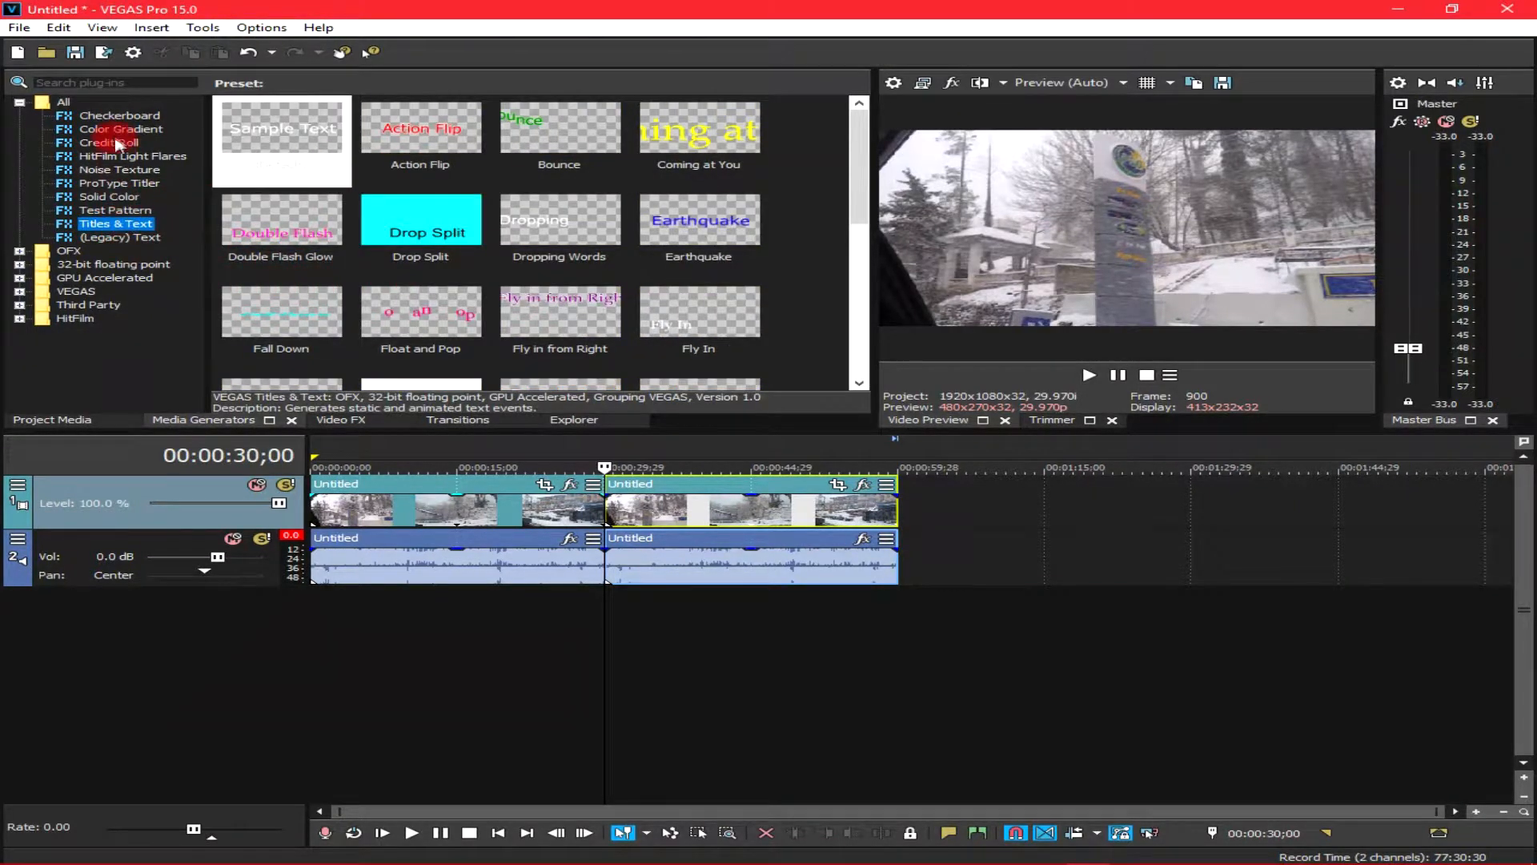
Browse the video effect presets for Black and White, Black Restore, Border, Brightness and Contrast, and Bump Map.
left_click(335, 420)
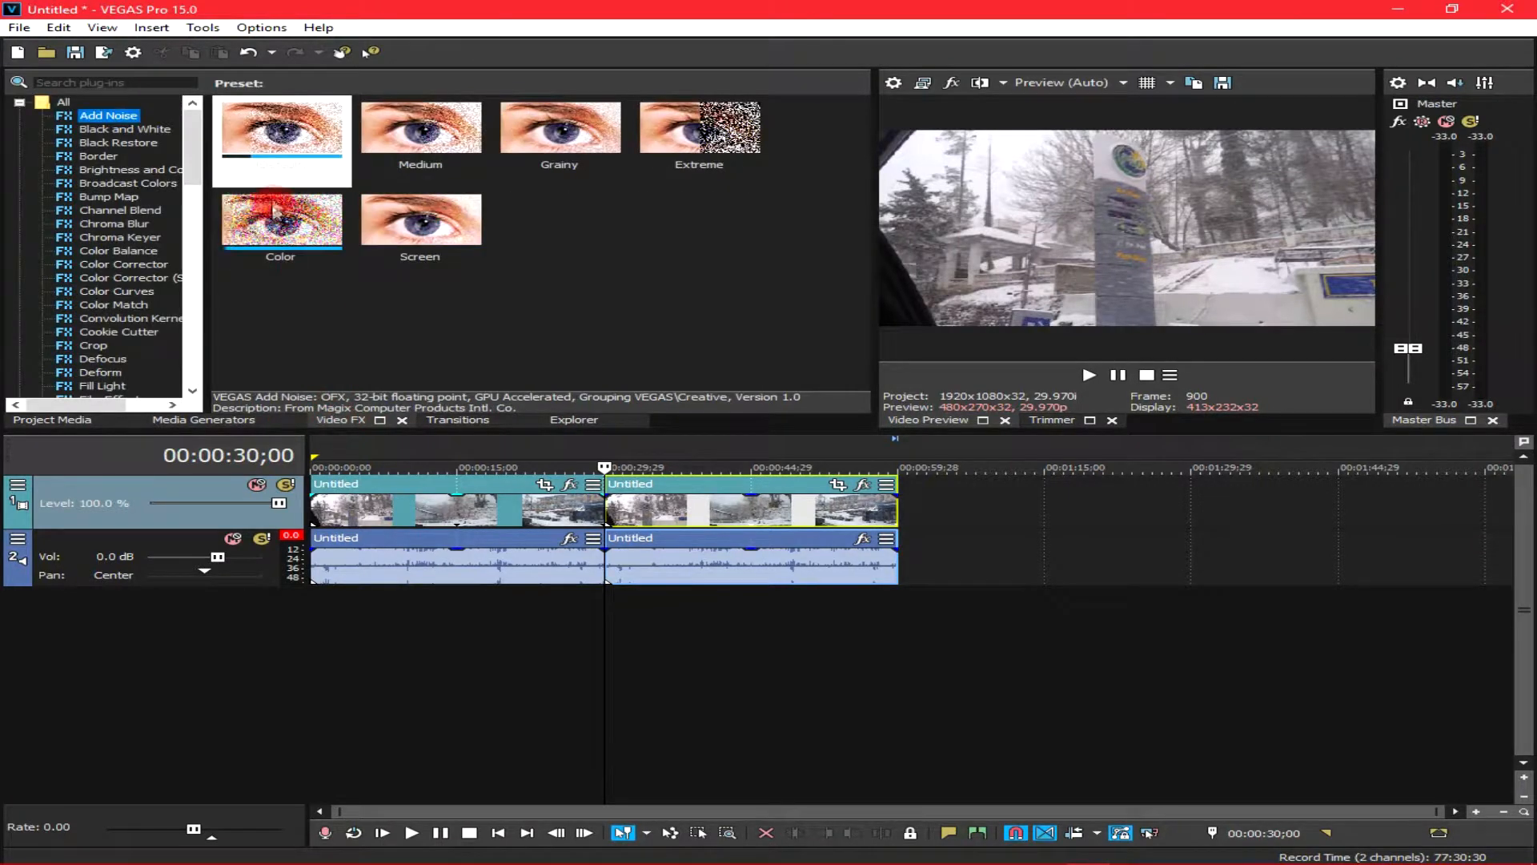
left_click(124, 129)
left_click(128, 142)
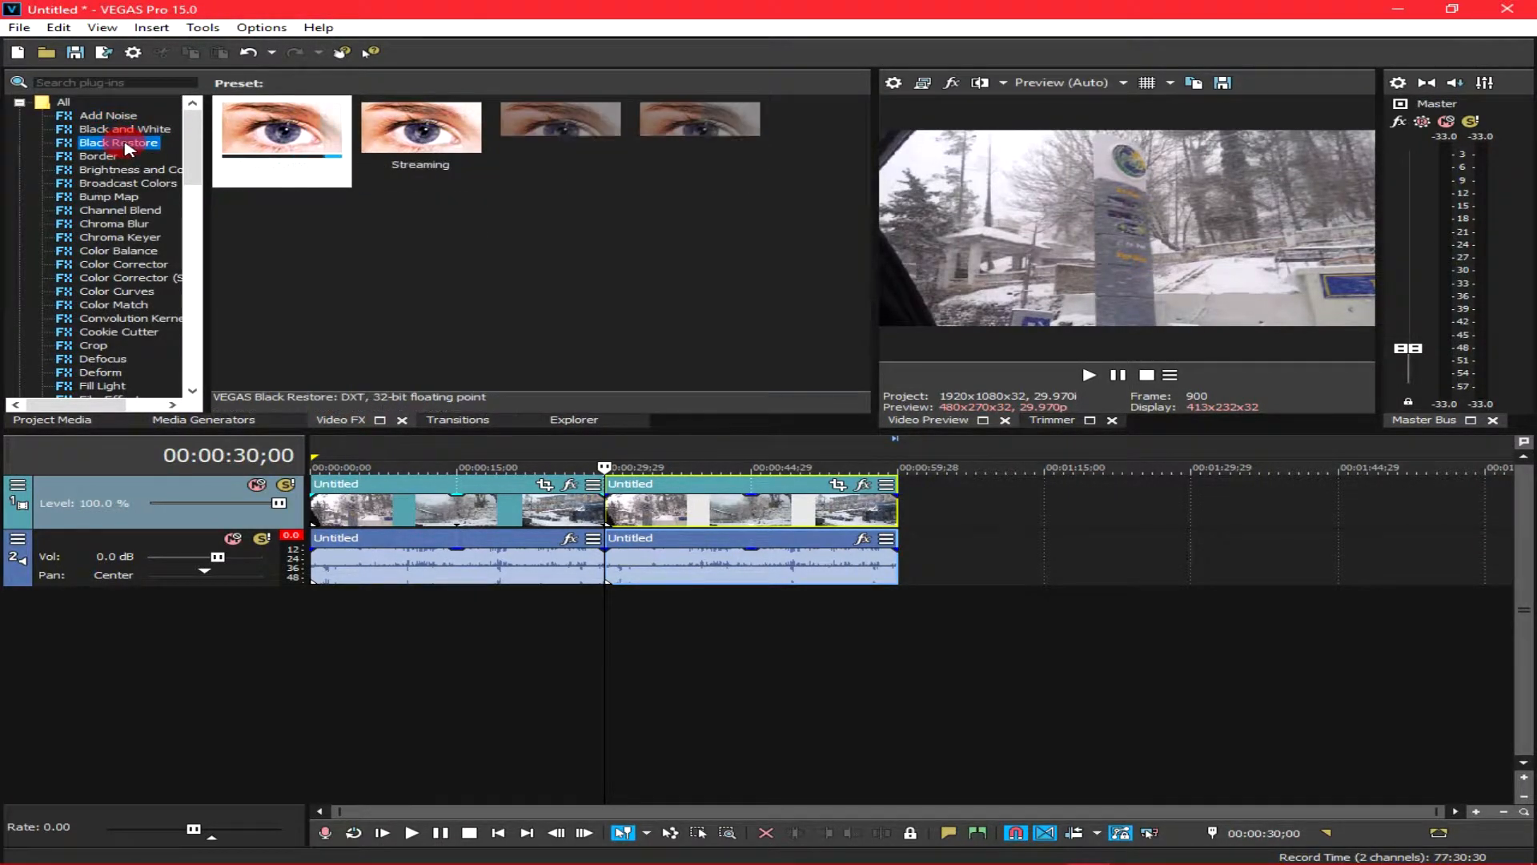
left_click(112, 157)
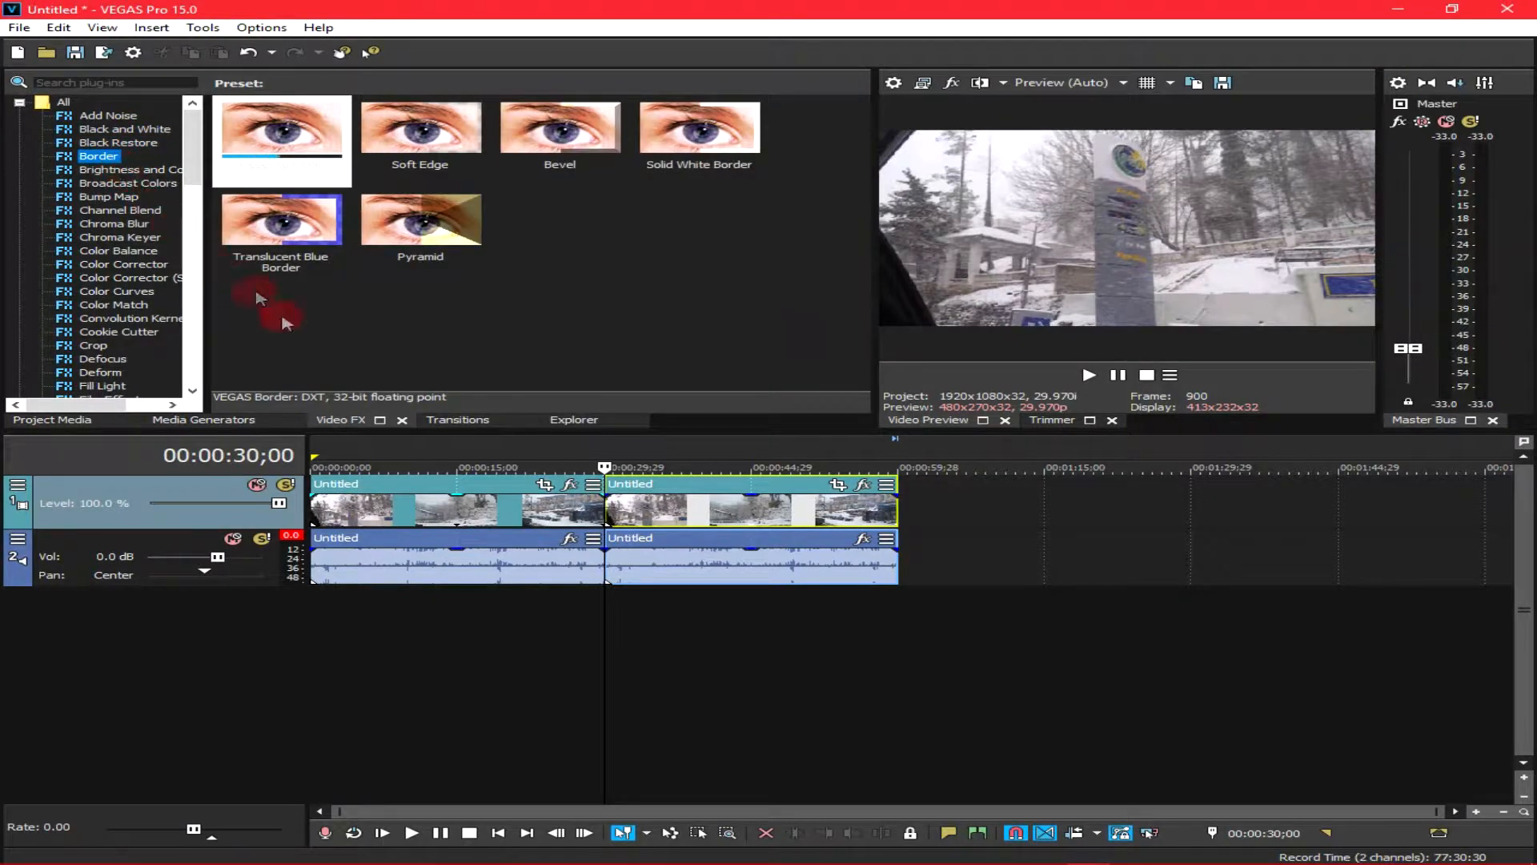
left_click(108, 169)
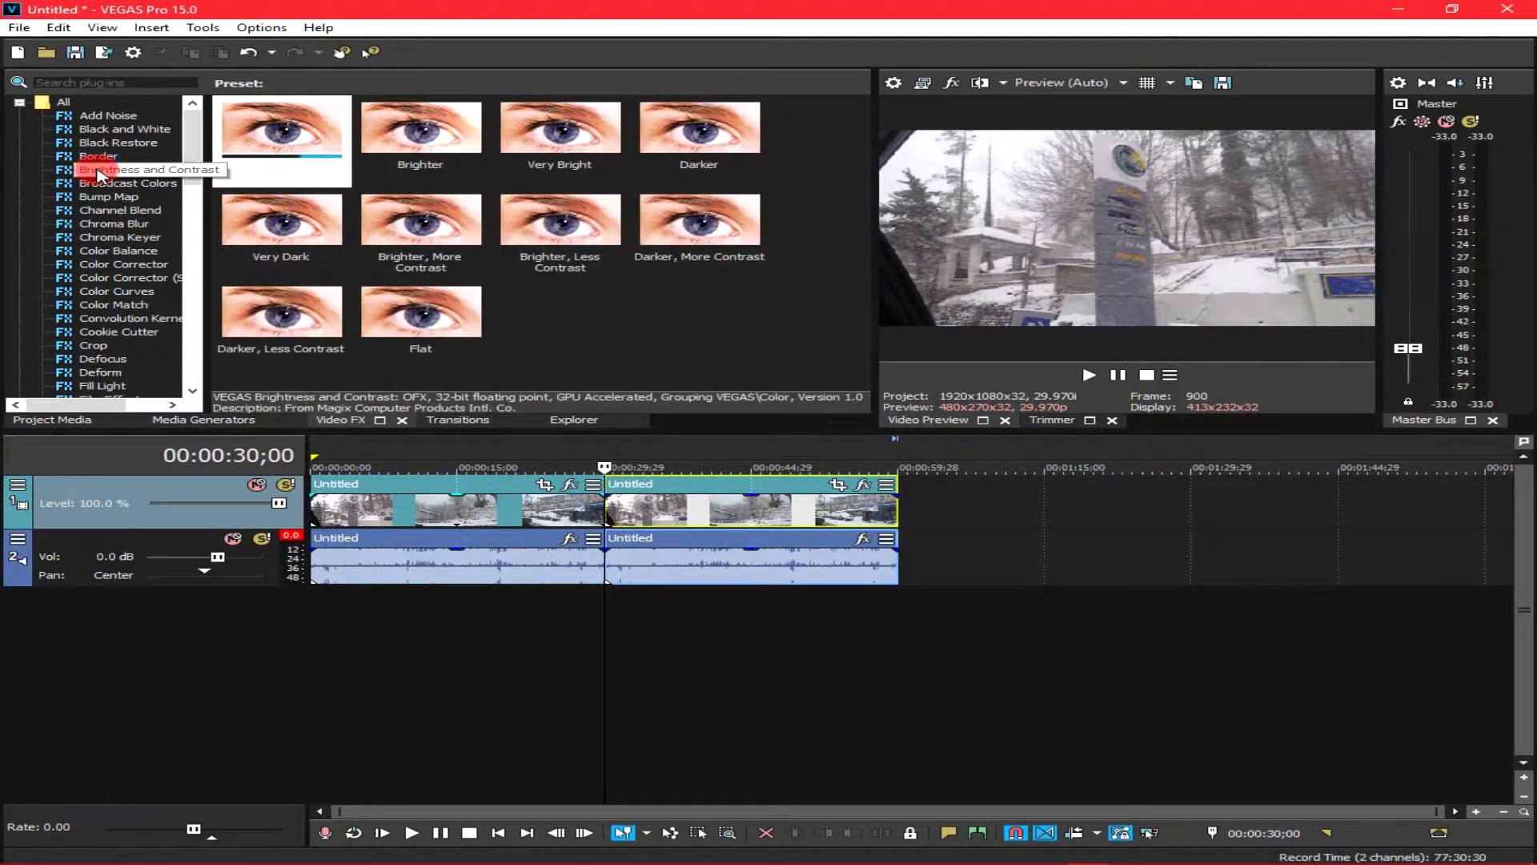
left_click(106, 198)
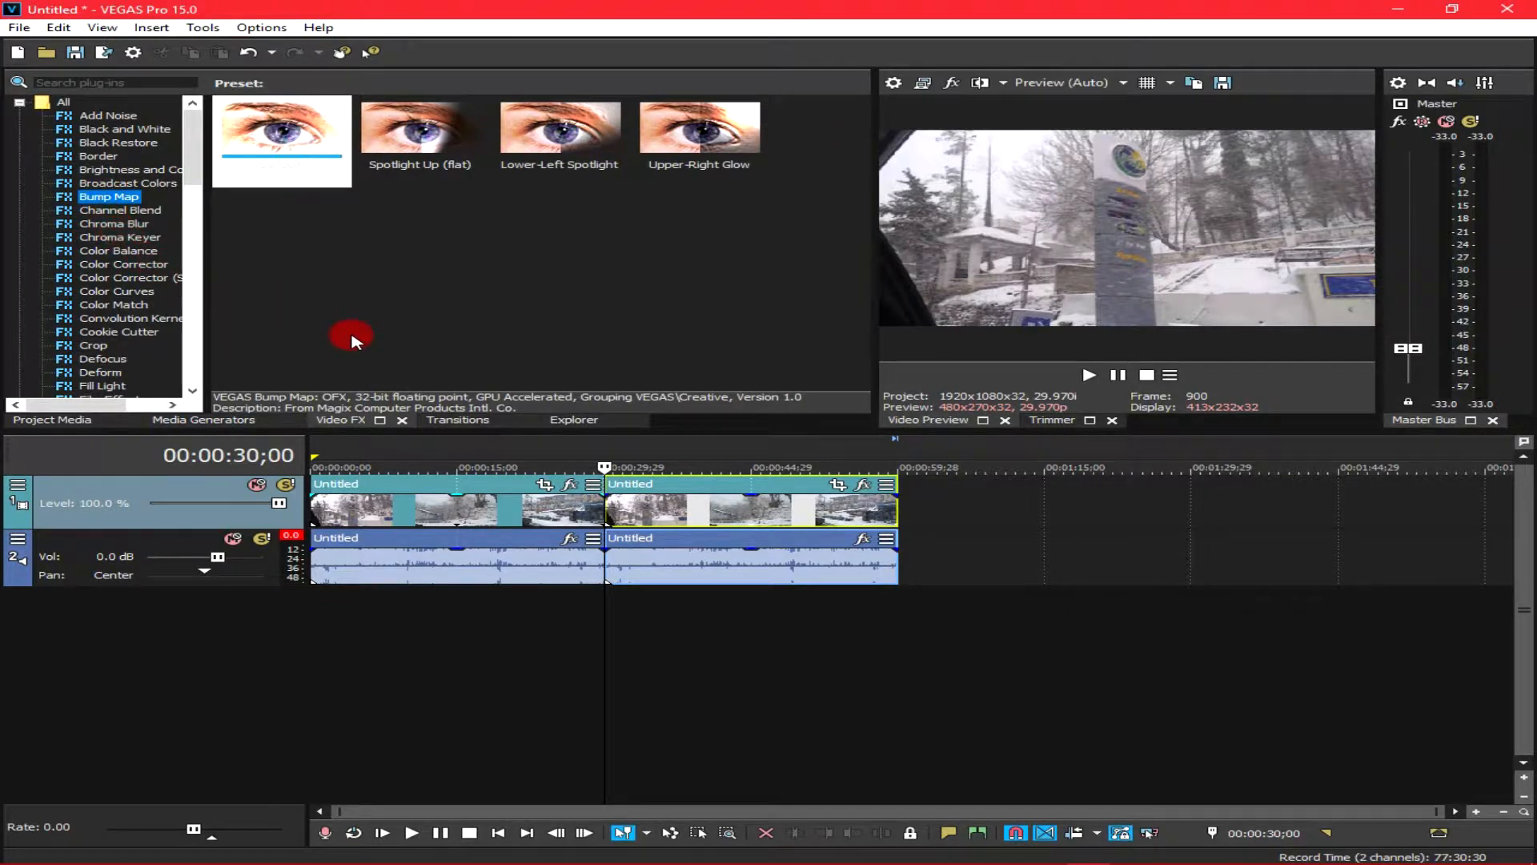
Browse the 3D Cascade, 3D Fly In/Out, 3D Shuffle and Barn Door transition presets, and show the computer's drives for finding files.
left_click(457, 420)
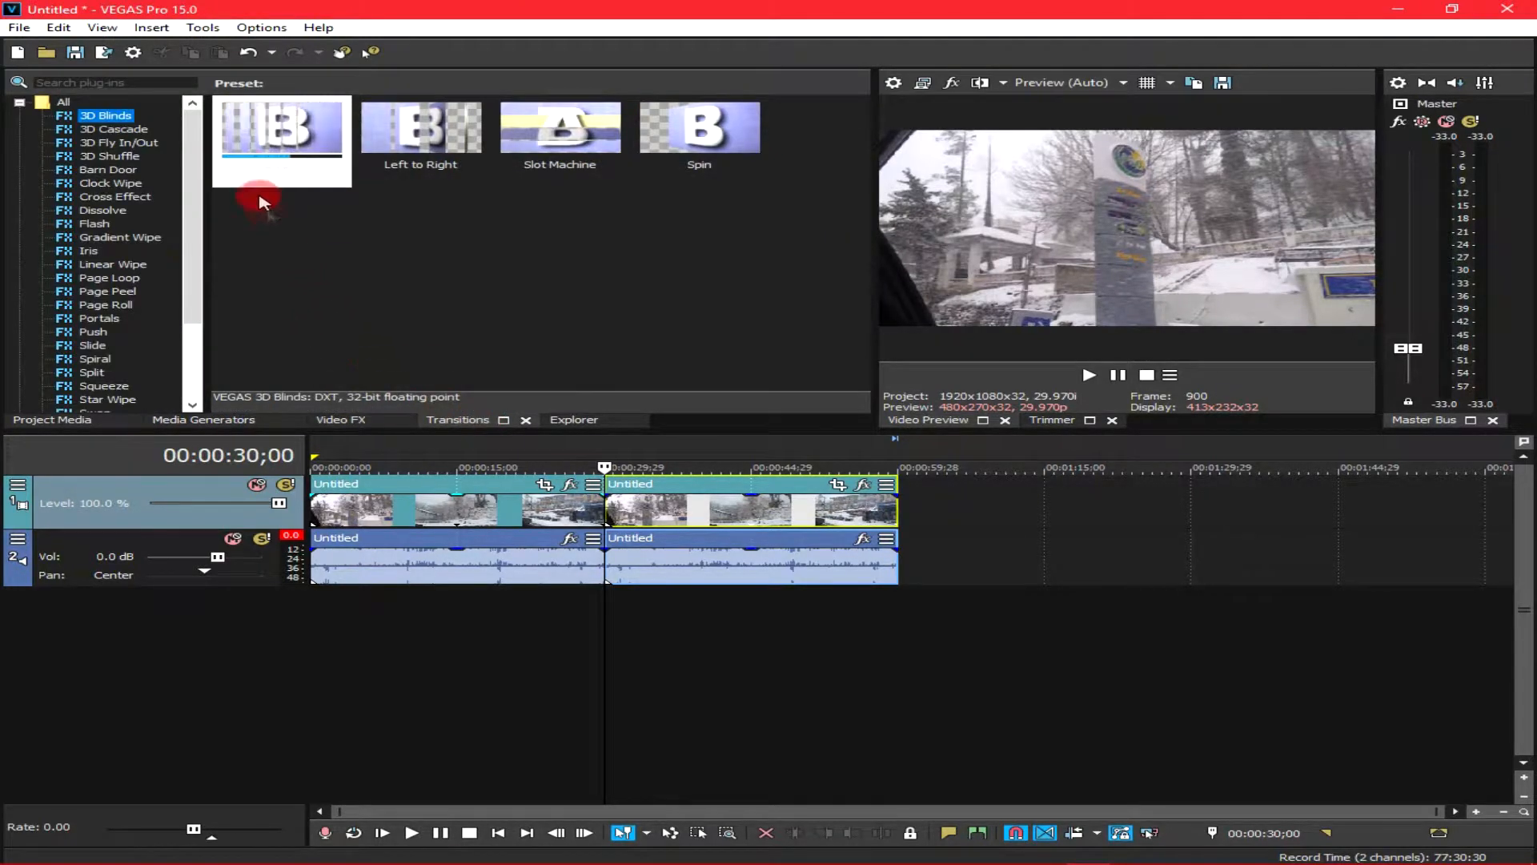
left_click(116, 128)
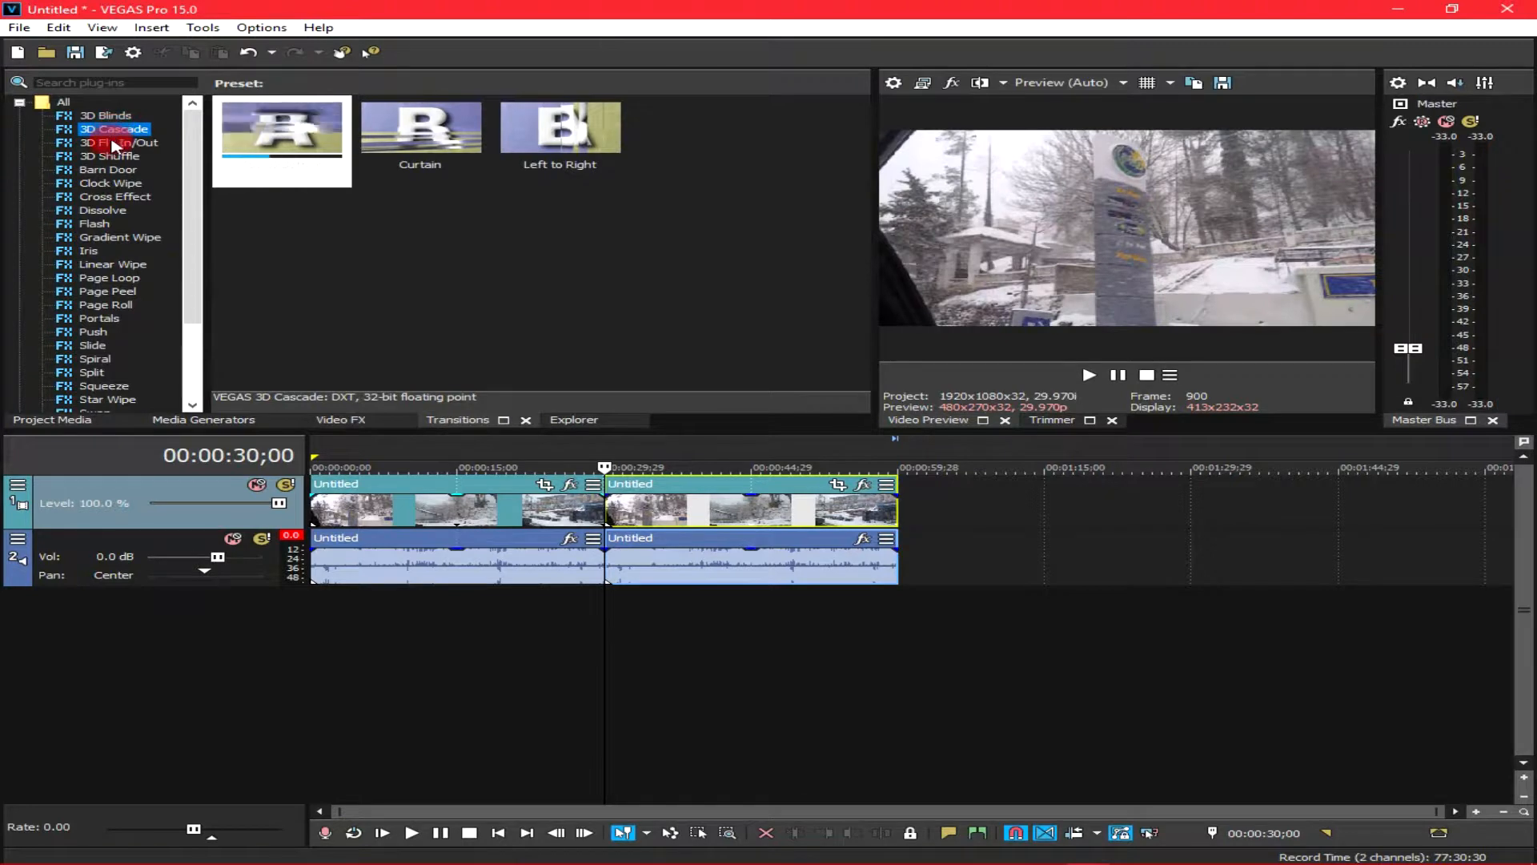
left_click(116, 144)
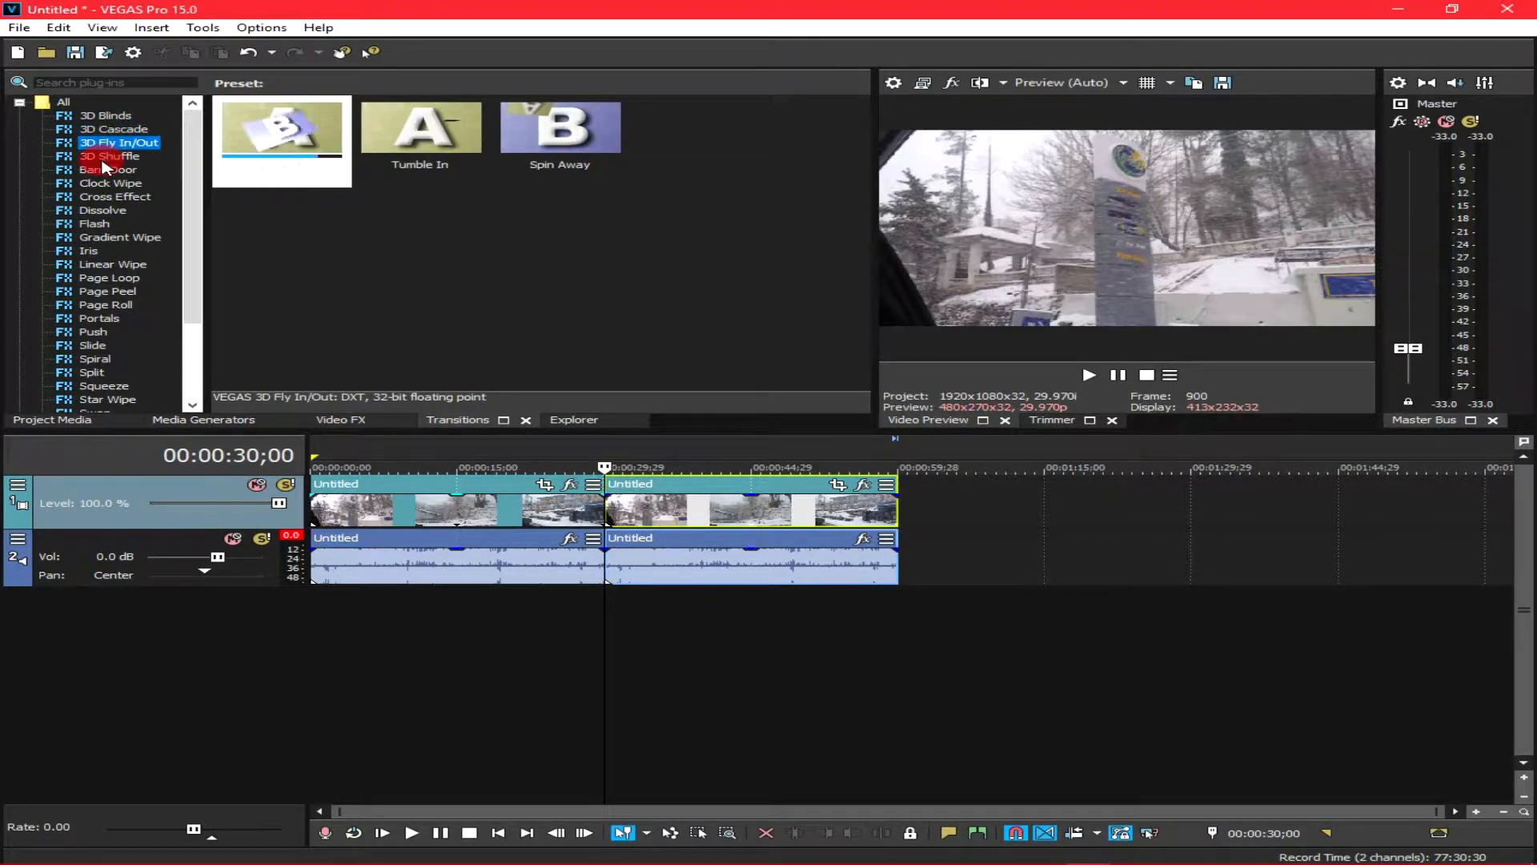
left_click(106, 157)
left_click(107, 170)
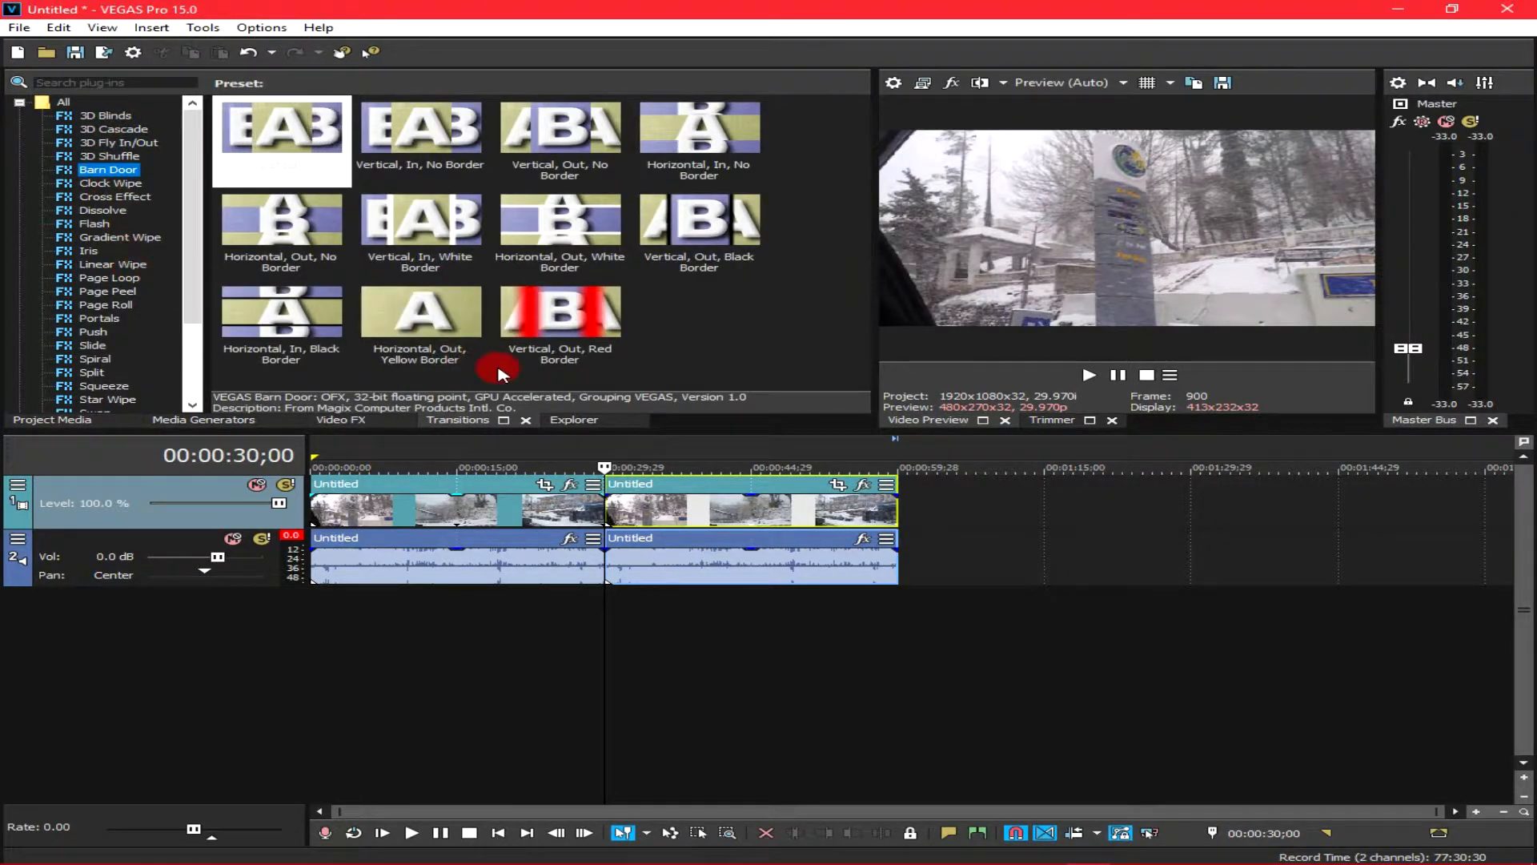
left_click(573, 421)
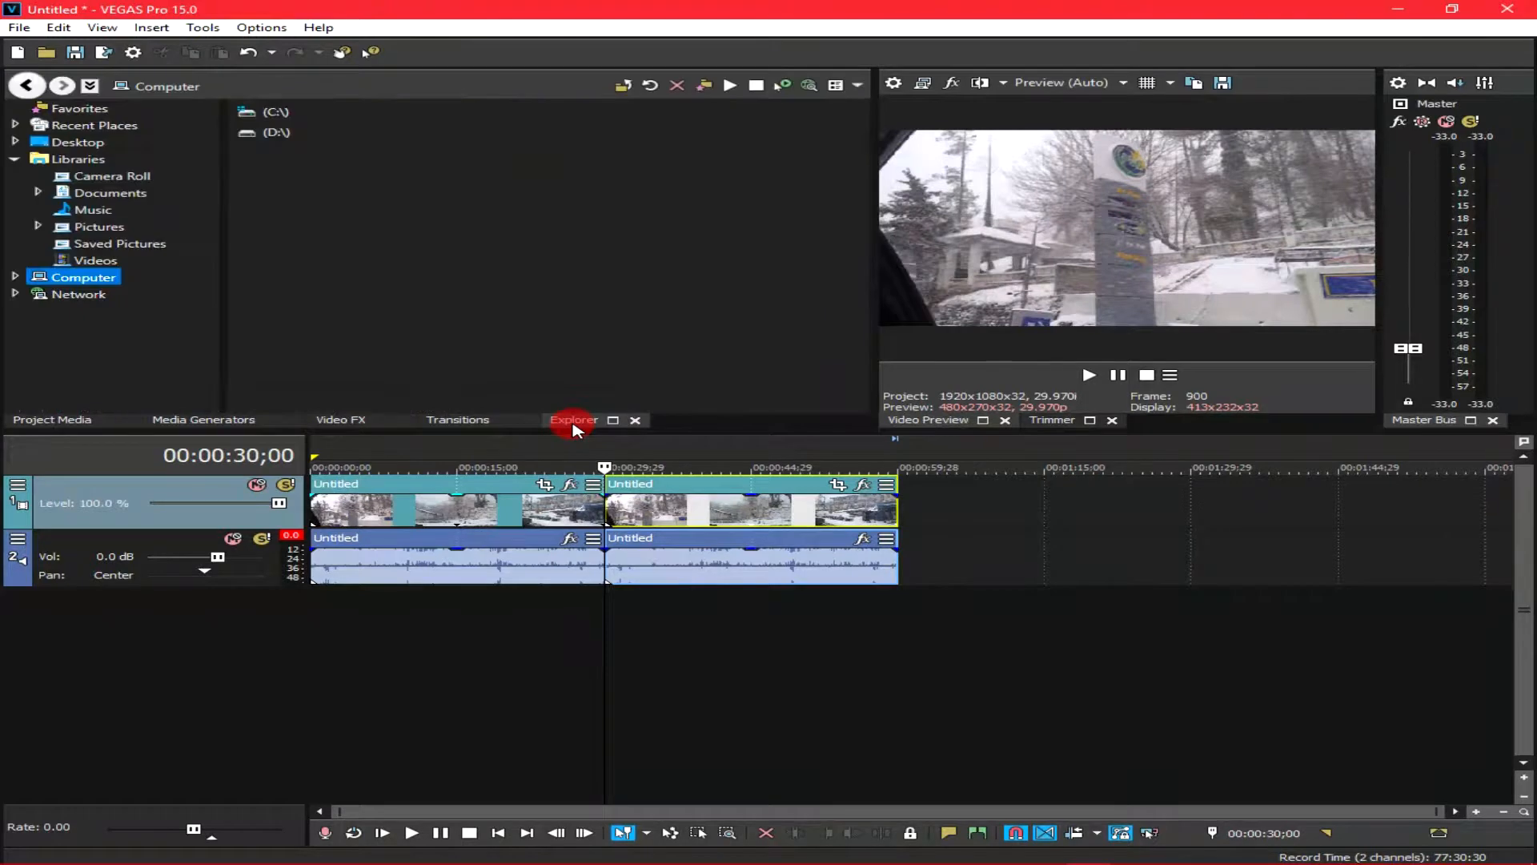
Examine the C: and D: drives listed under Computer in the file browser.
left_click(271, 114)
left_click(280, 133)
left_click(317, 158)
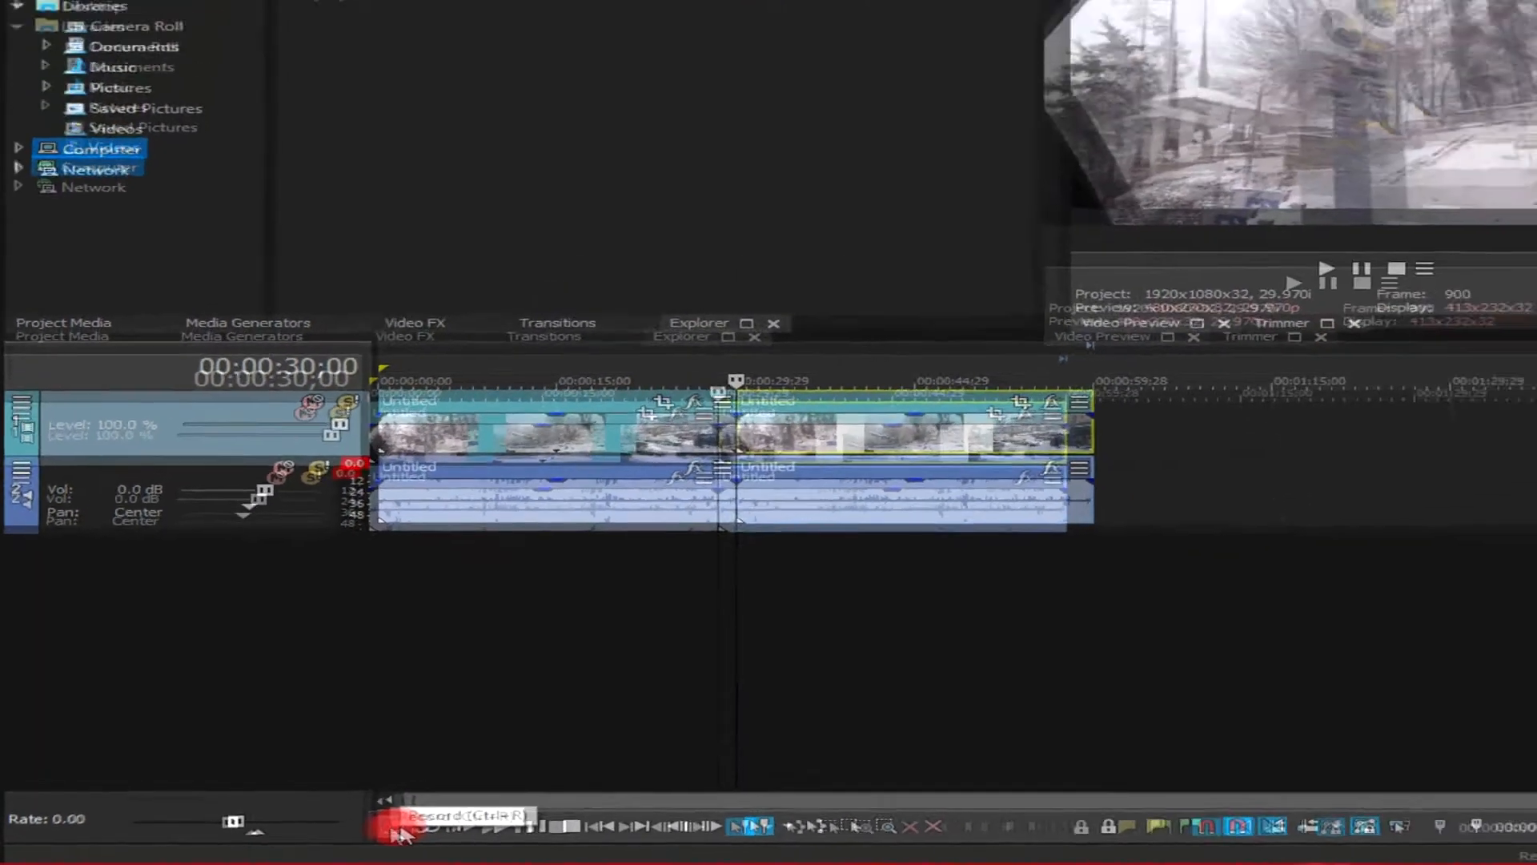
Try the Record command and cancel the choice of a folder for the project's recorded files.
left_click(391, 829)
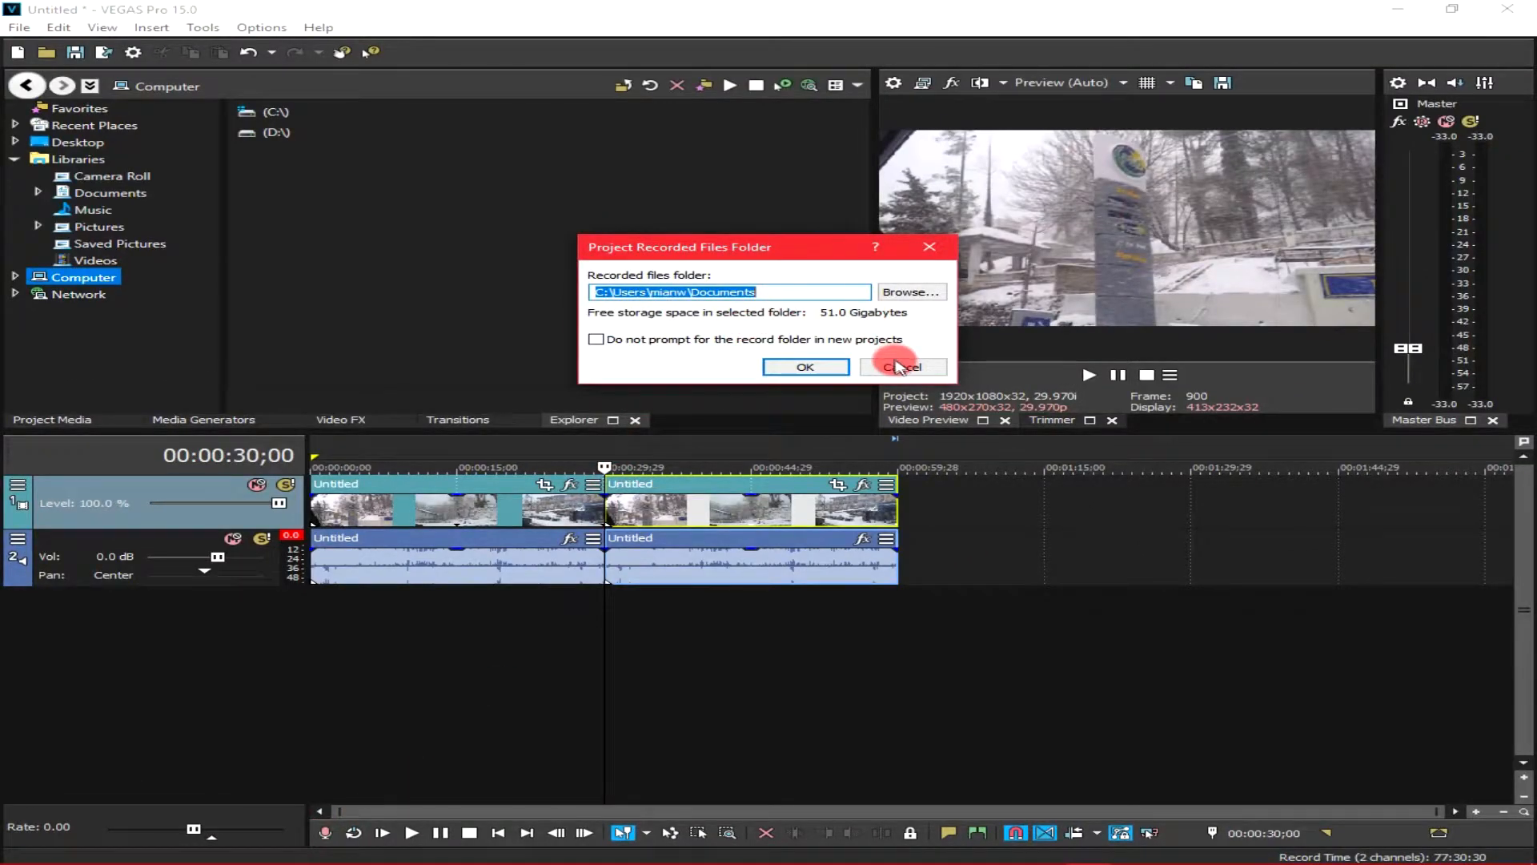
left_click(901, 368)
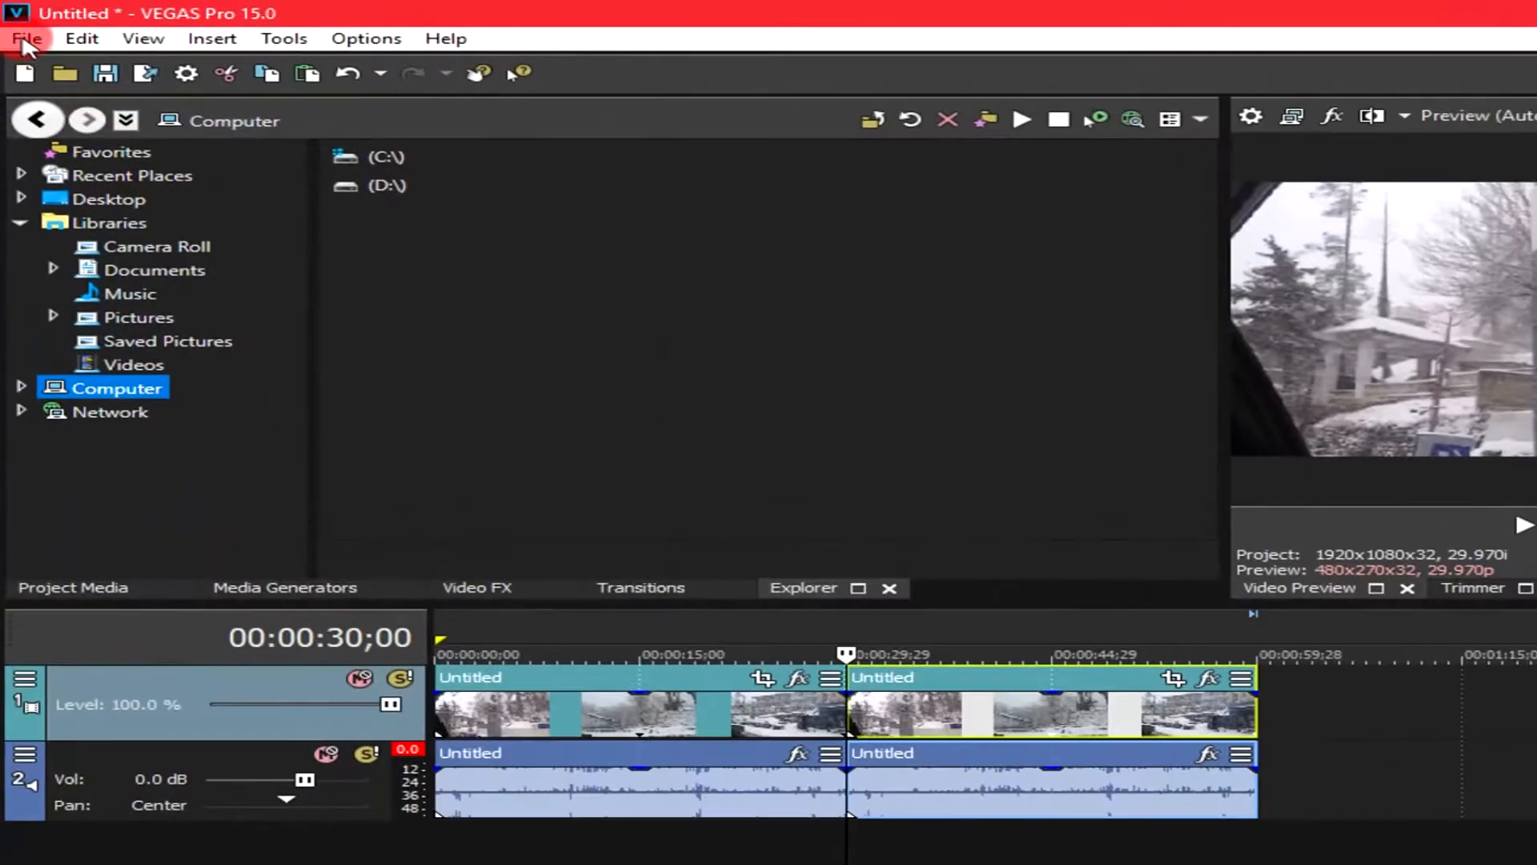
Look over the project's file commands and open the Render As settings for exporting the timeline.
left_click(20, 28)
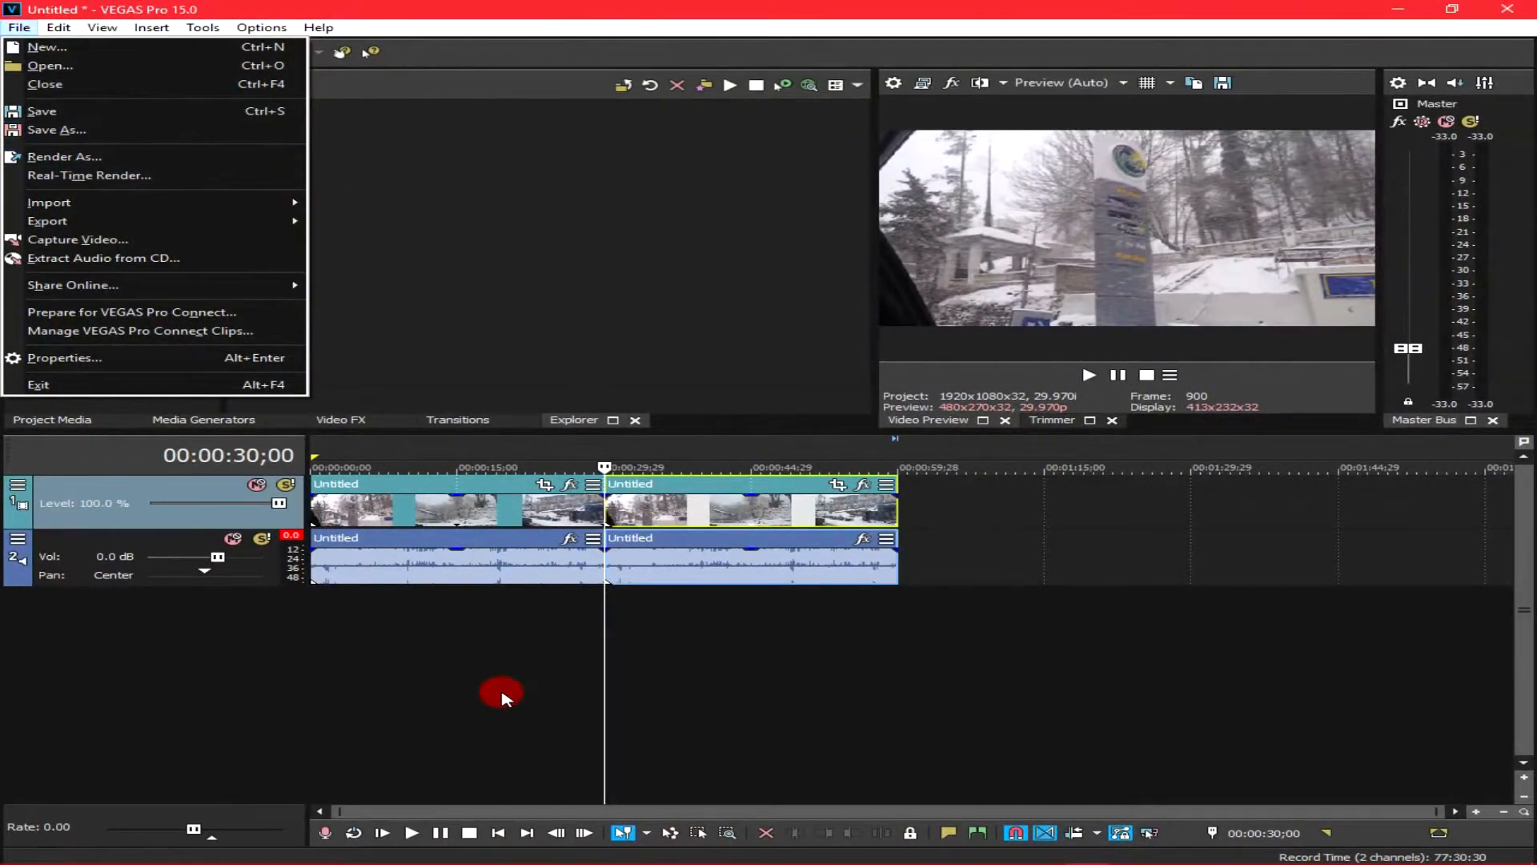
left_click(500, 688)
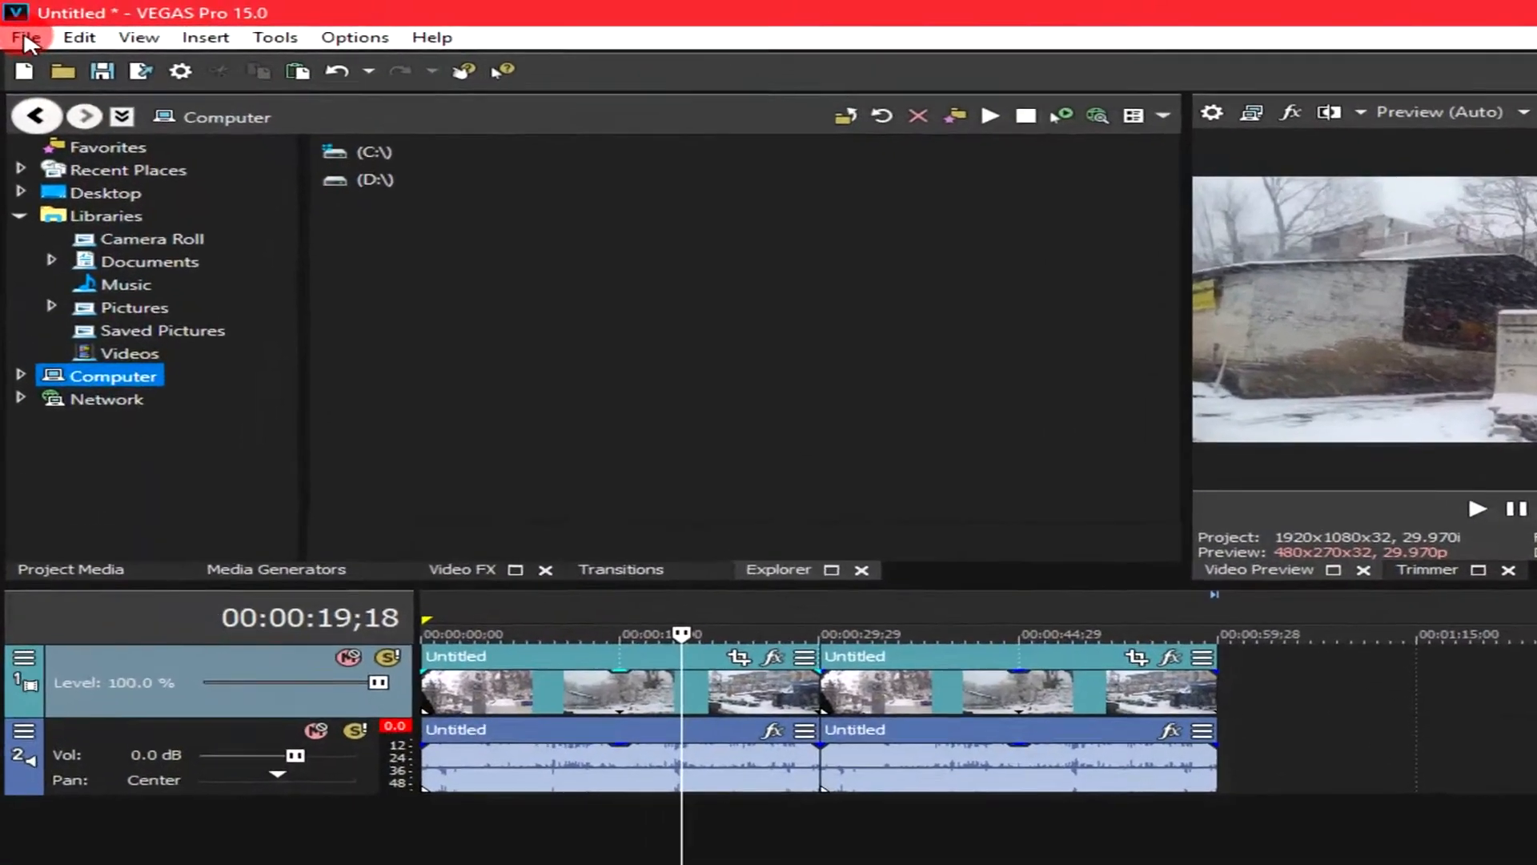
left_click(26, 42)
left_click(57, 240)
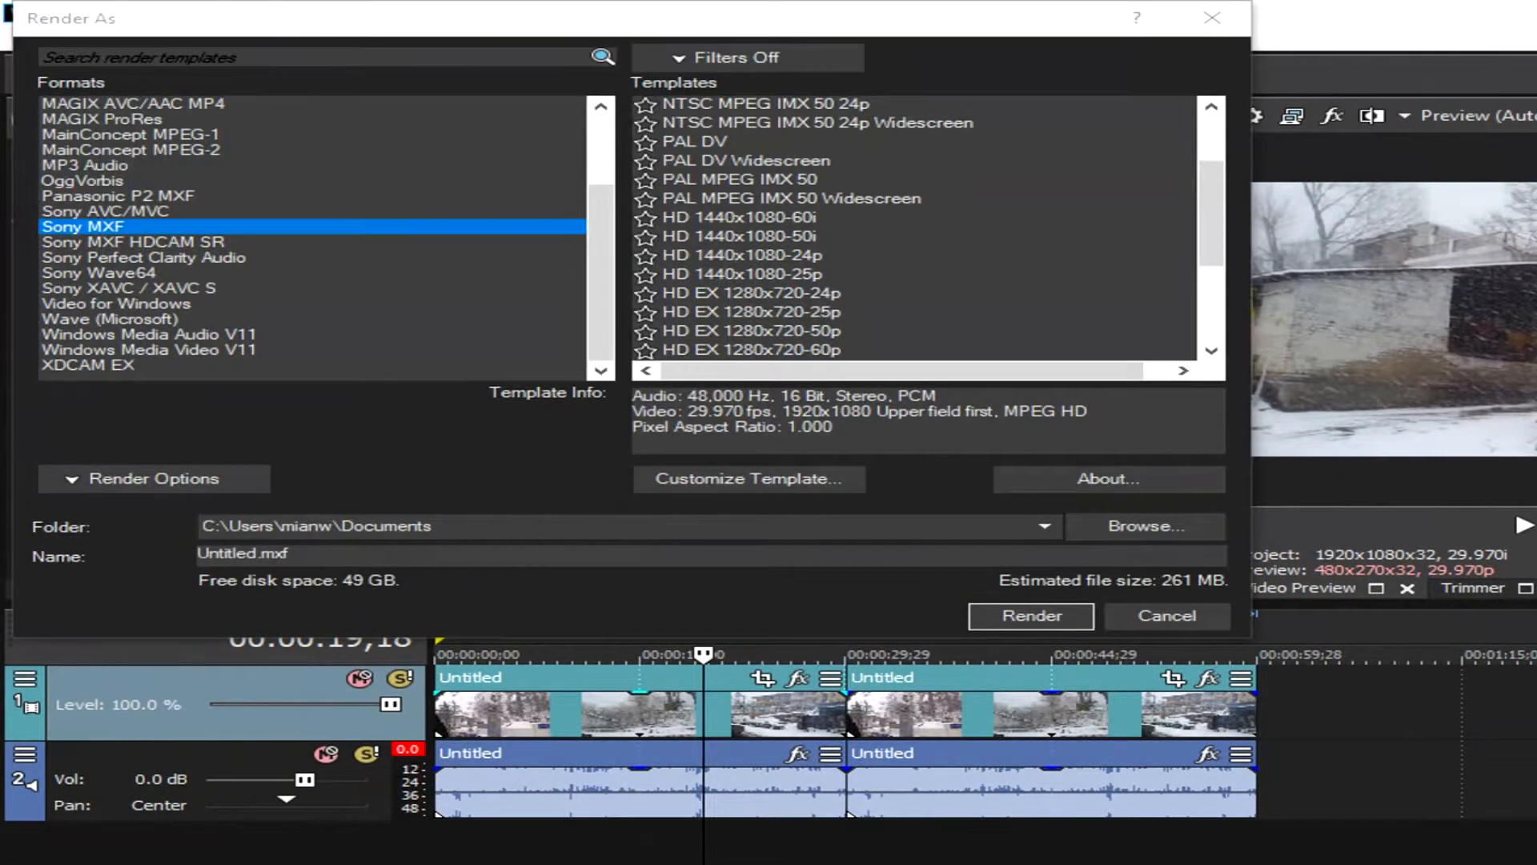